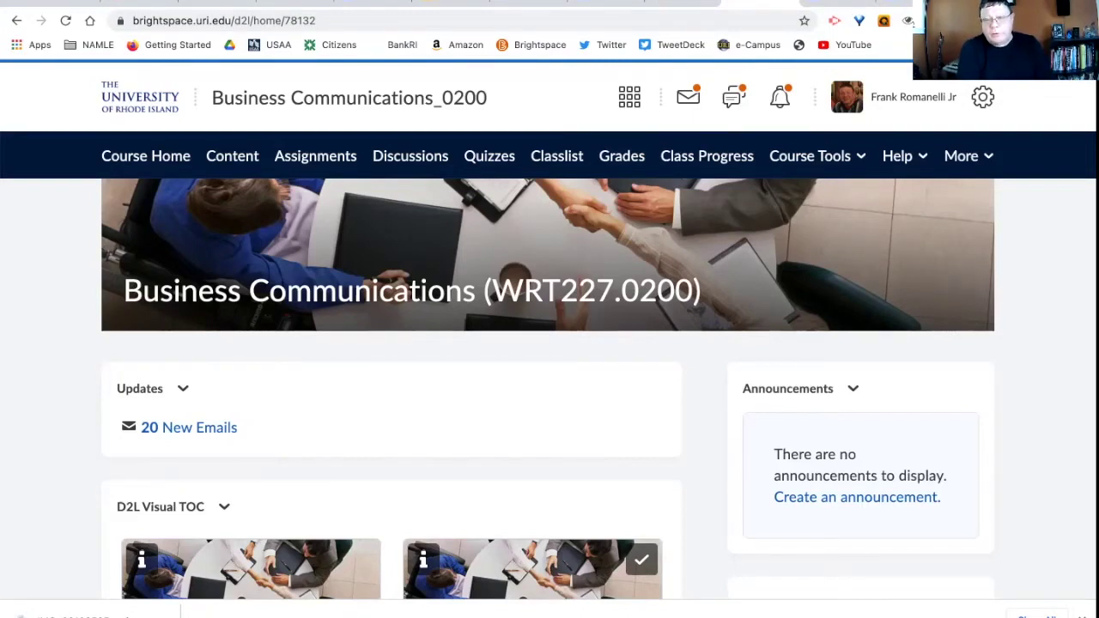
- Open the group management page for the Business Communications course
left_click(817, 155)
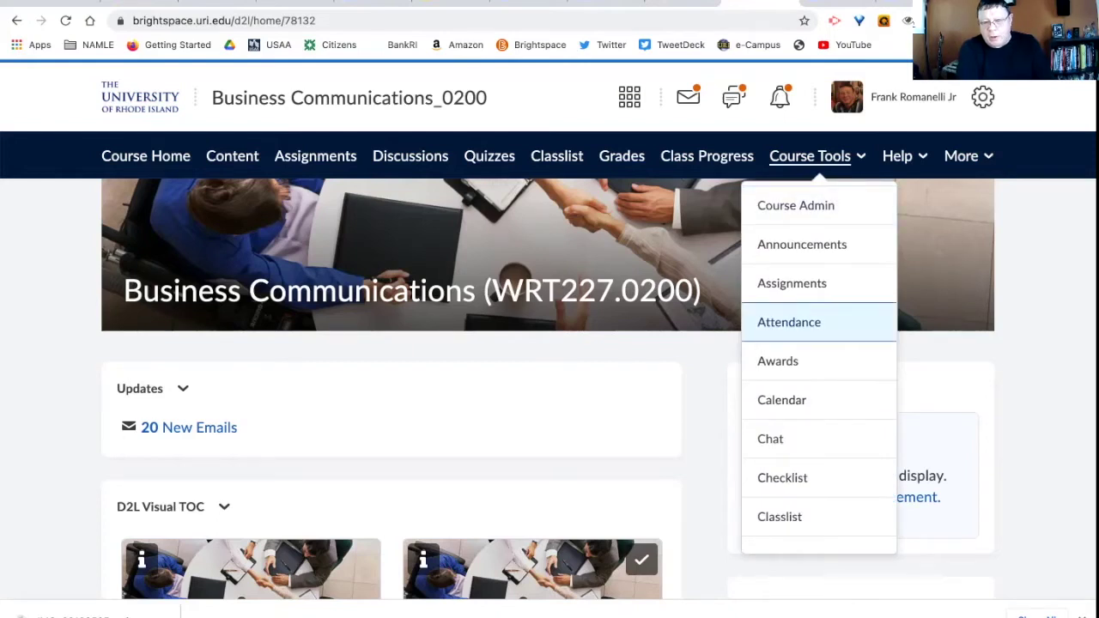
scroll(817, 322, "down", 3)
left_click(781, 419)
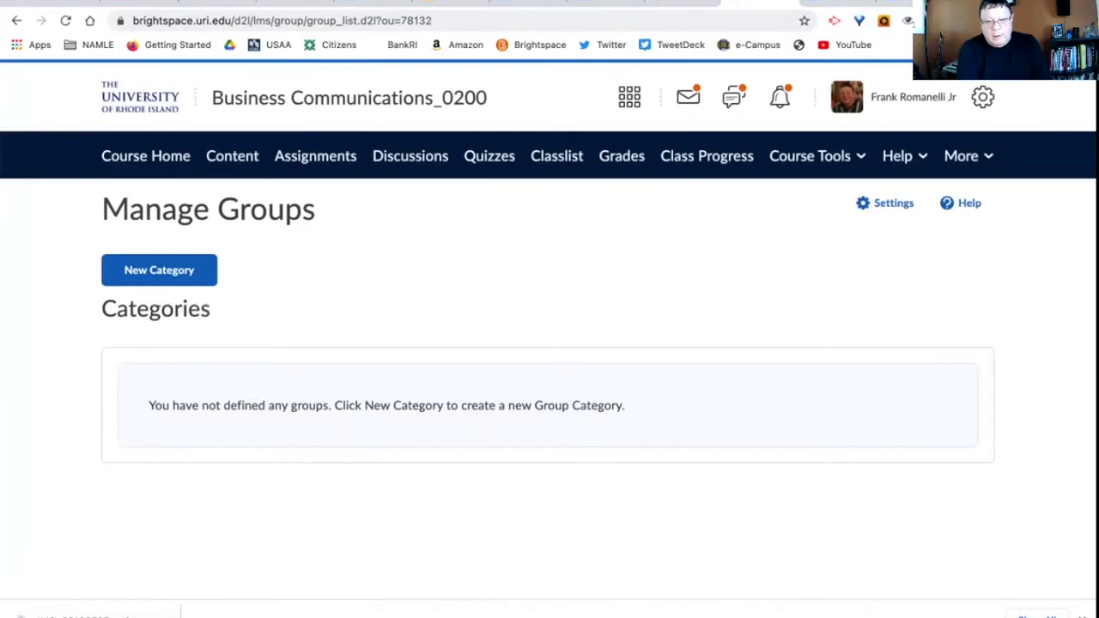
scroll(550, 344, "down", 1)
scroll(549, 344, "up", 1)
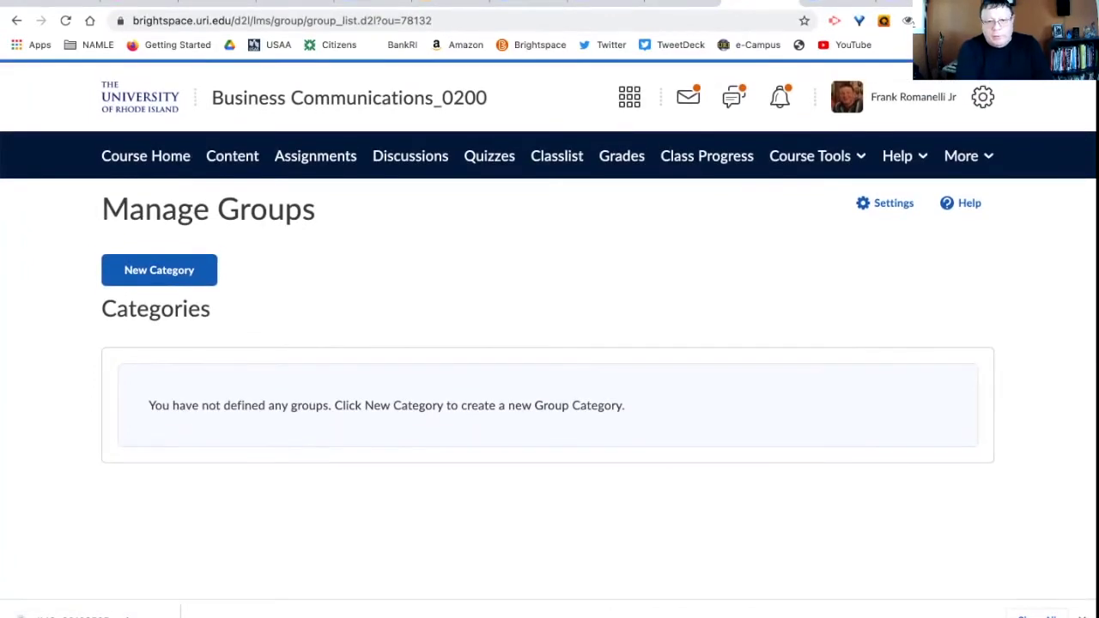
- Create and save a group category named Spring 2021 with 2 groups, without automatic or restricted enrollment
left_click(159, 270)
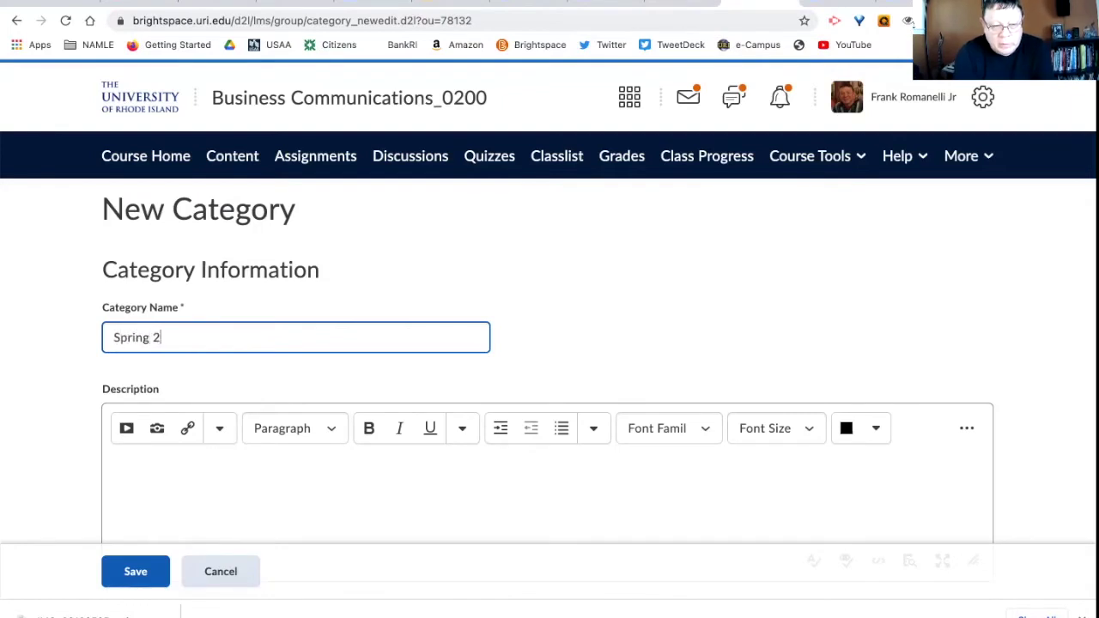
scroll(549, 343, "down", 3)
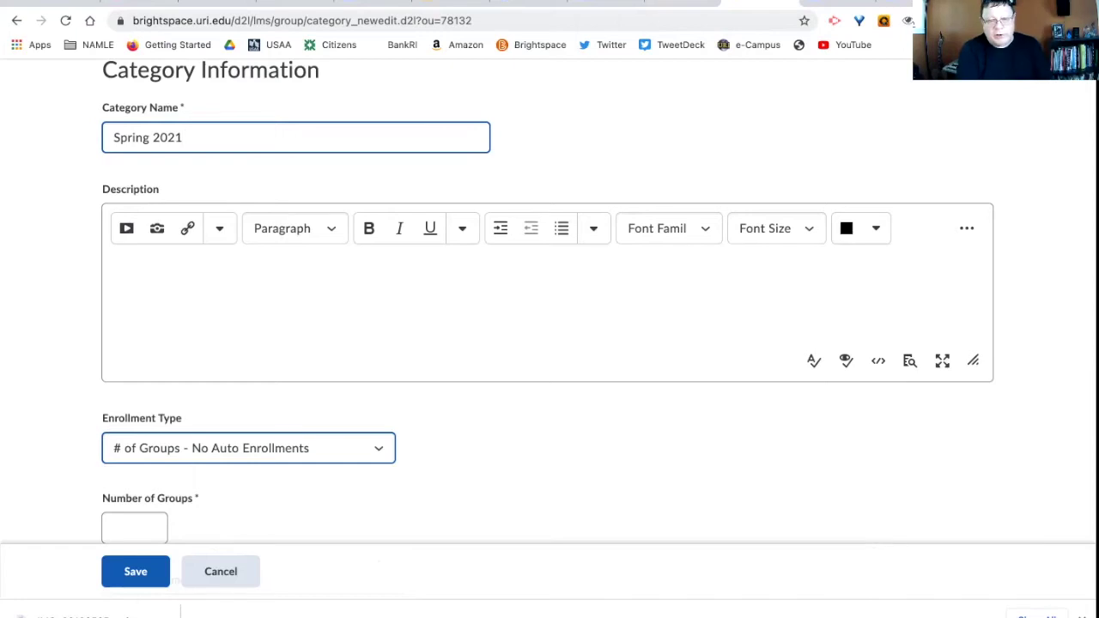
left_click(134, 527)
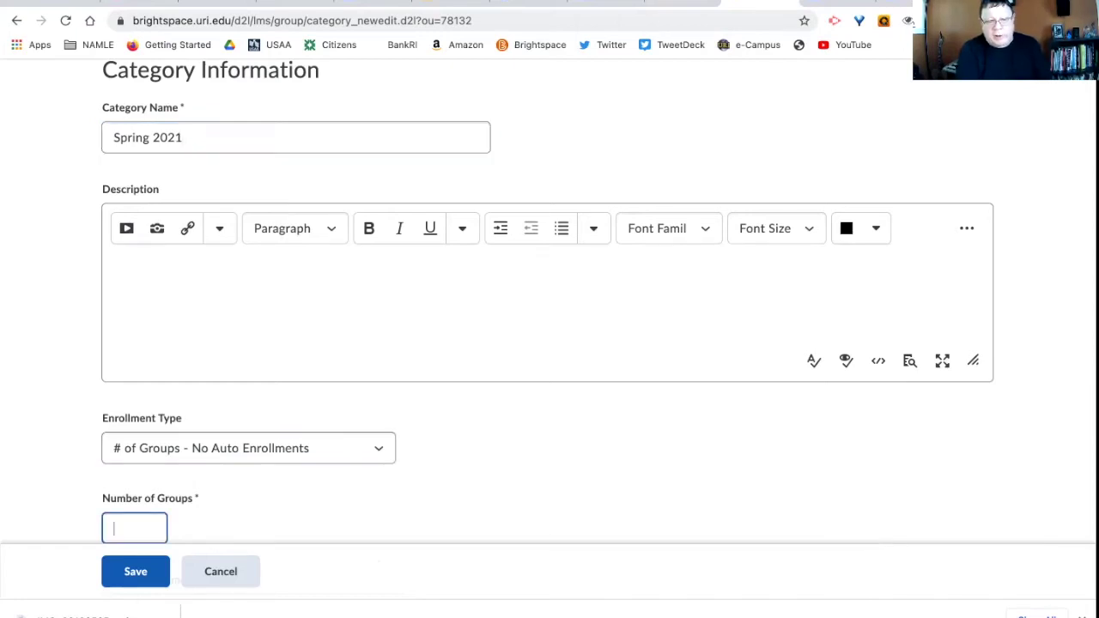
scroll(550, 344, "down", 2)
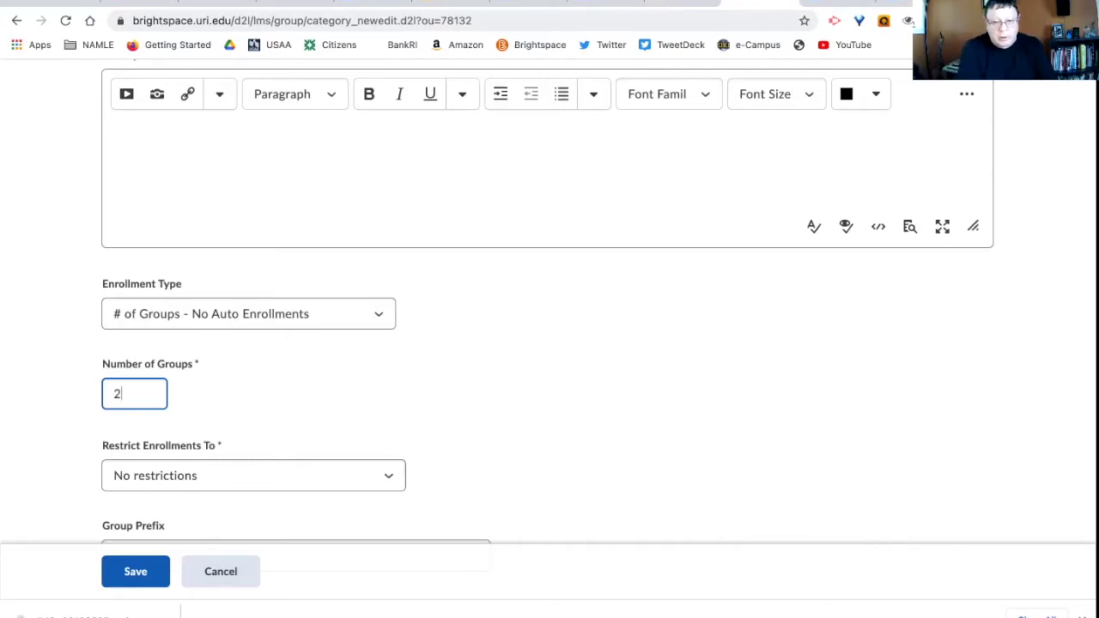
scroll(549, 344, "down", 2)
key("Tab")
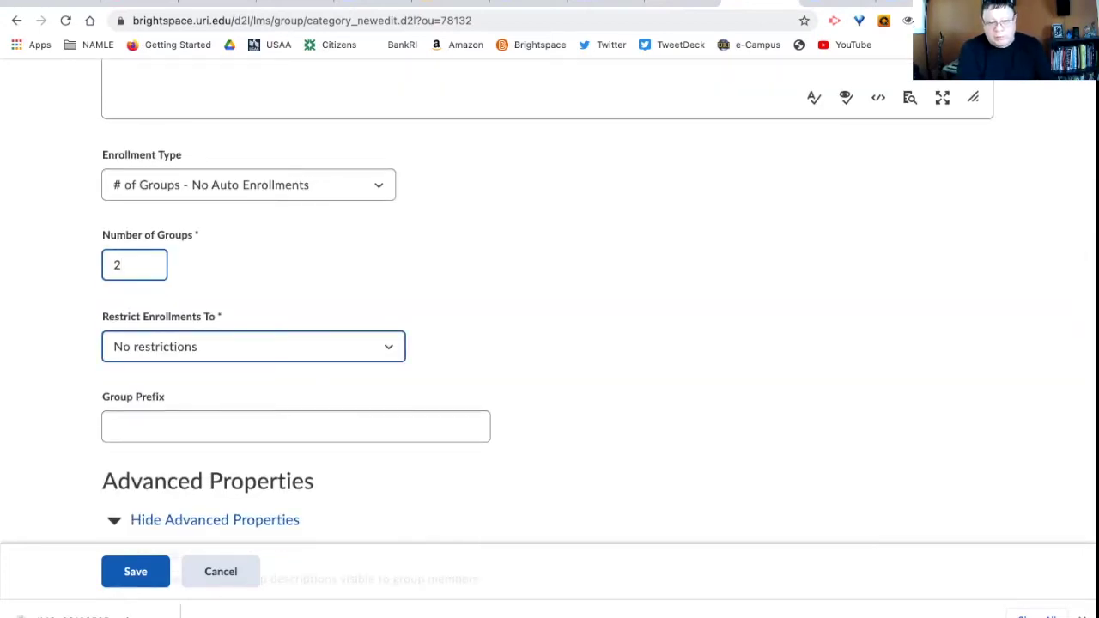
scroll(550, 343, "down", 5)
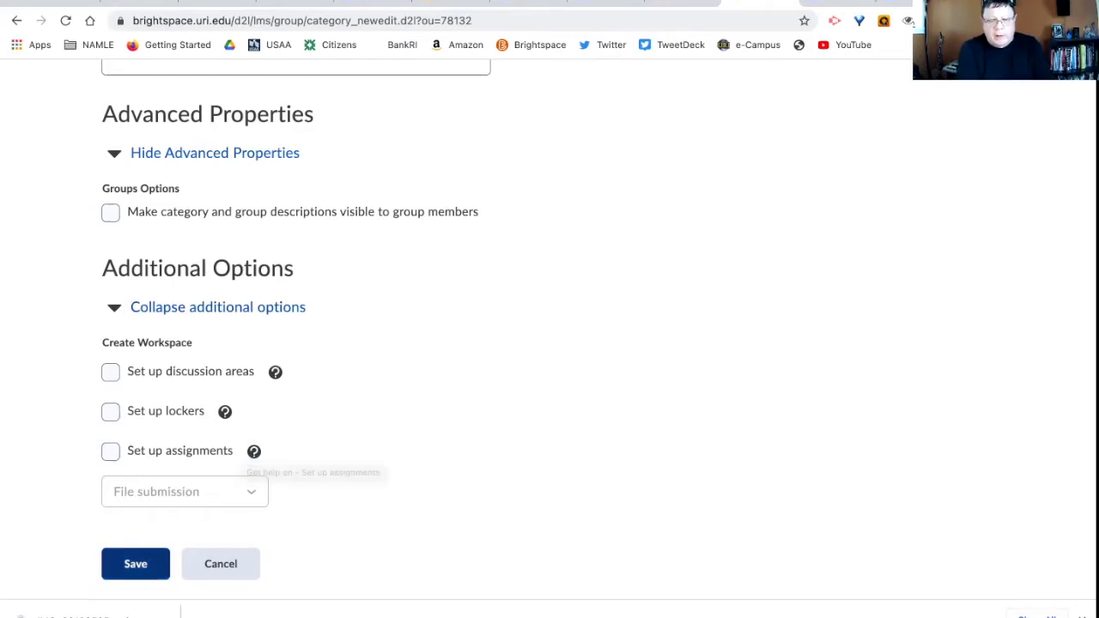
left_click(135, 564)
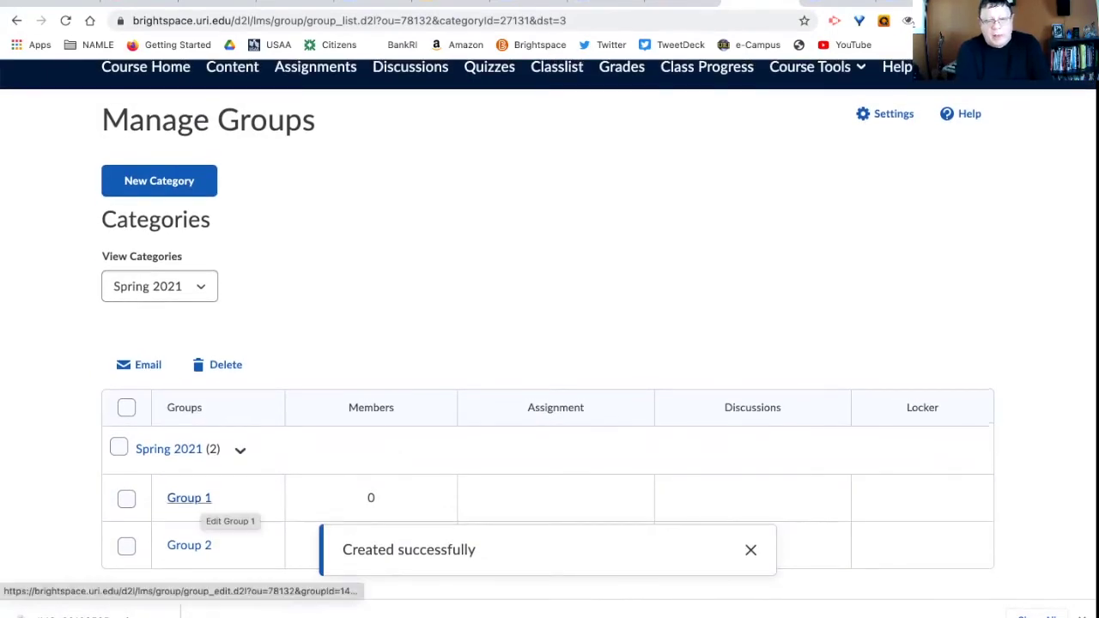
- Rename Group 1 as "WRT104 Period 4" and save the group
left_click(191, 499)
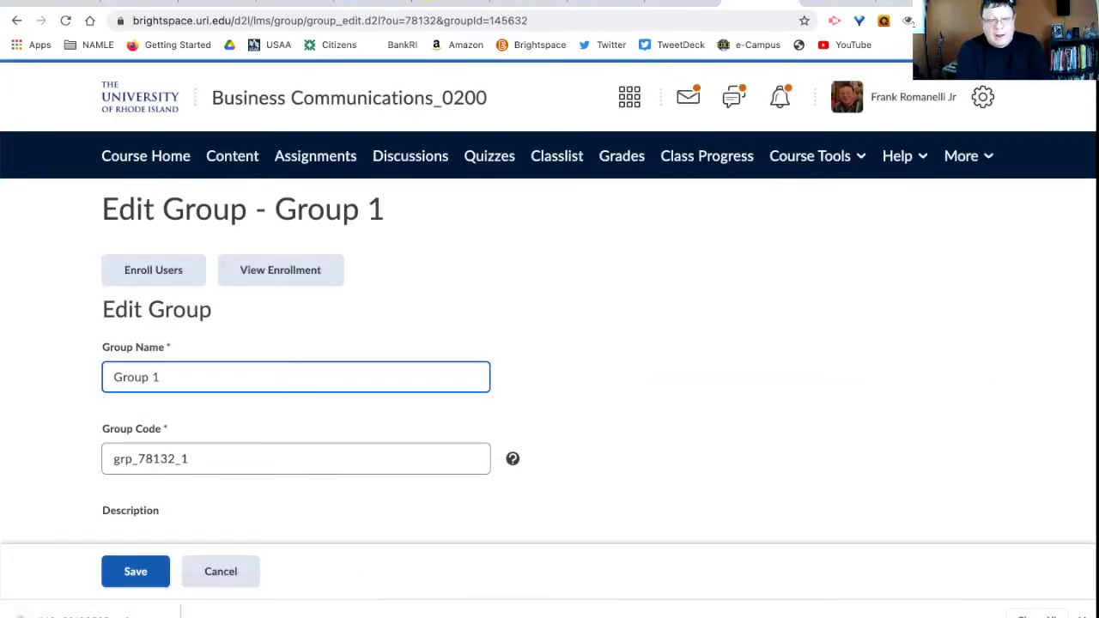
left_click_drag(160, 377, 113, 377)
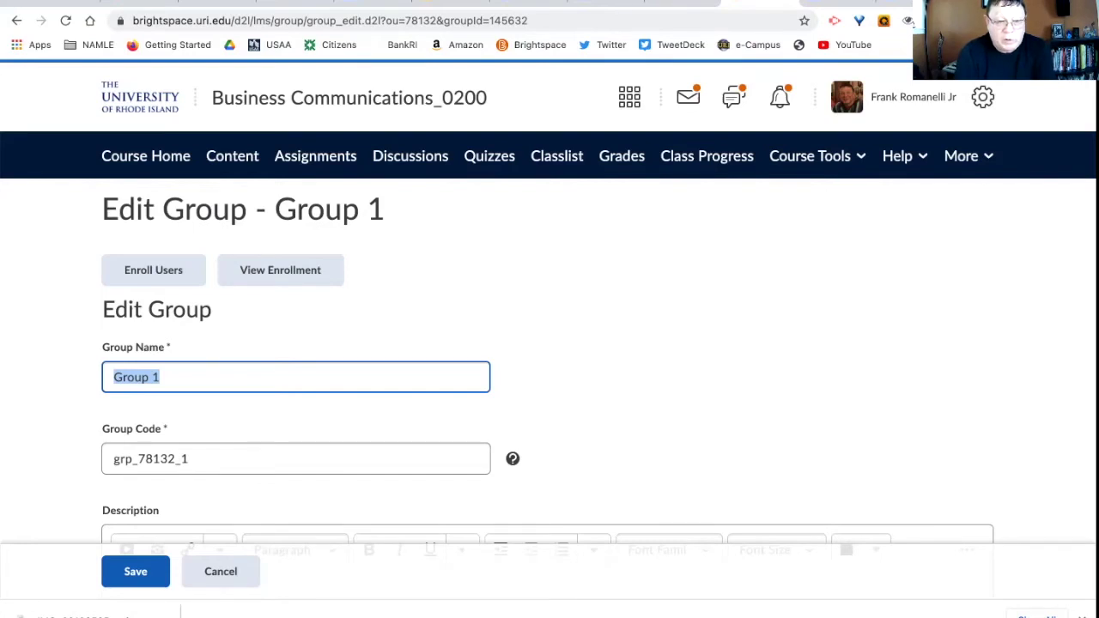
type("Period")
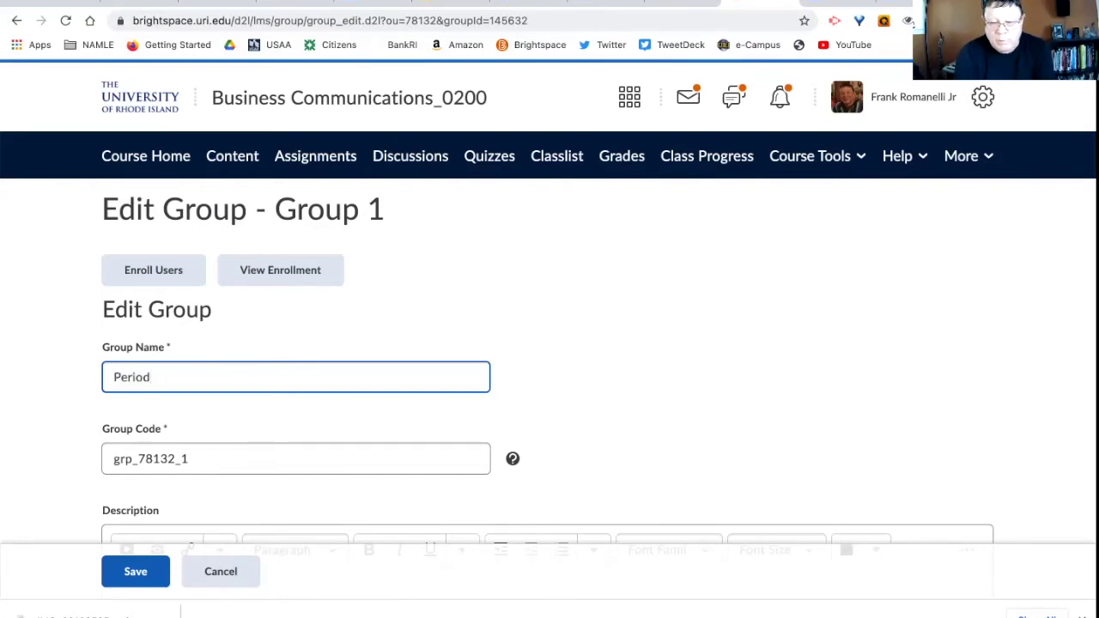
type(" 4")
left_click(113, 377)
type("WRT")
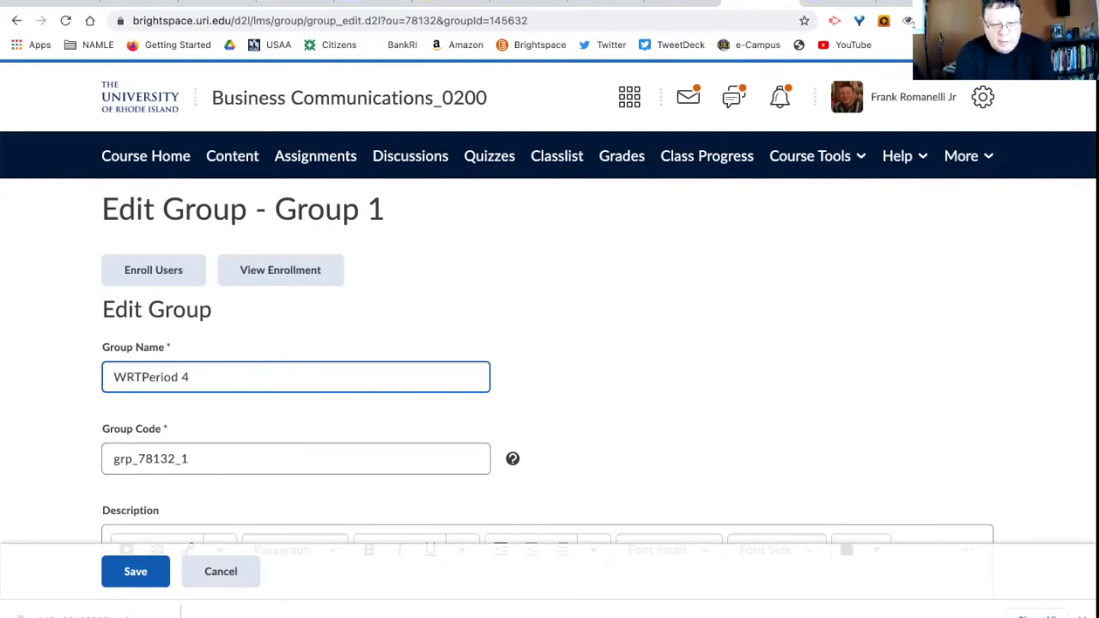
type("104")
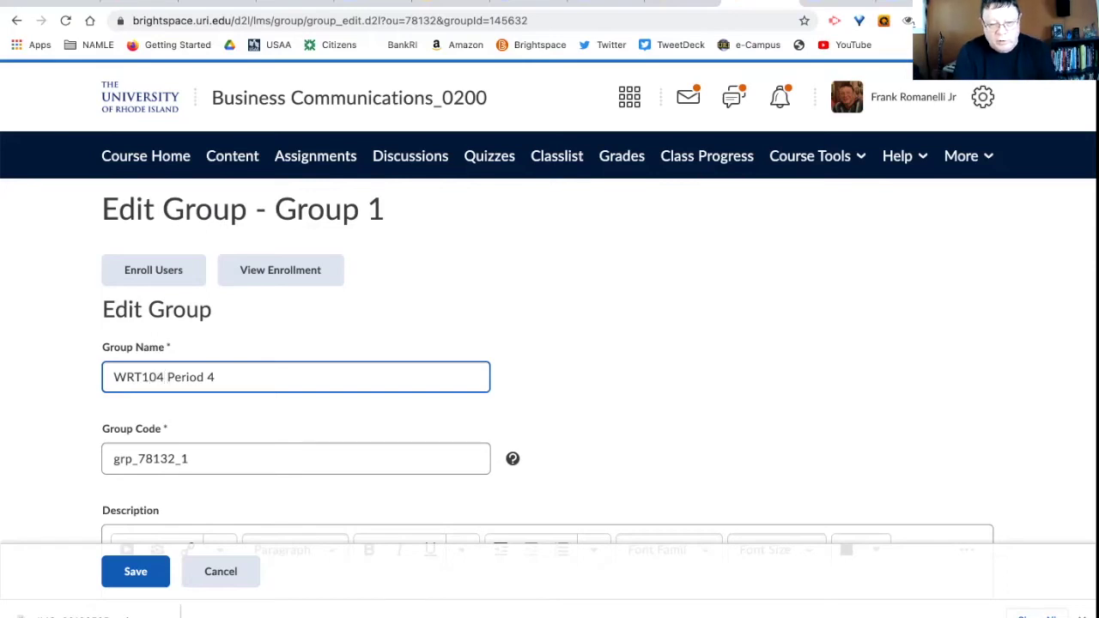
key("Tab")
scroll(550, 306, "down", 2)
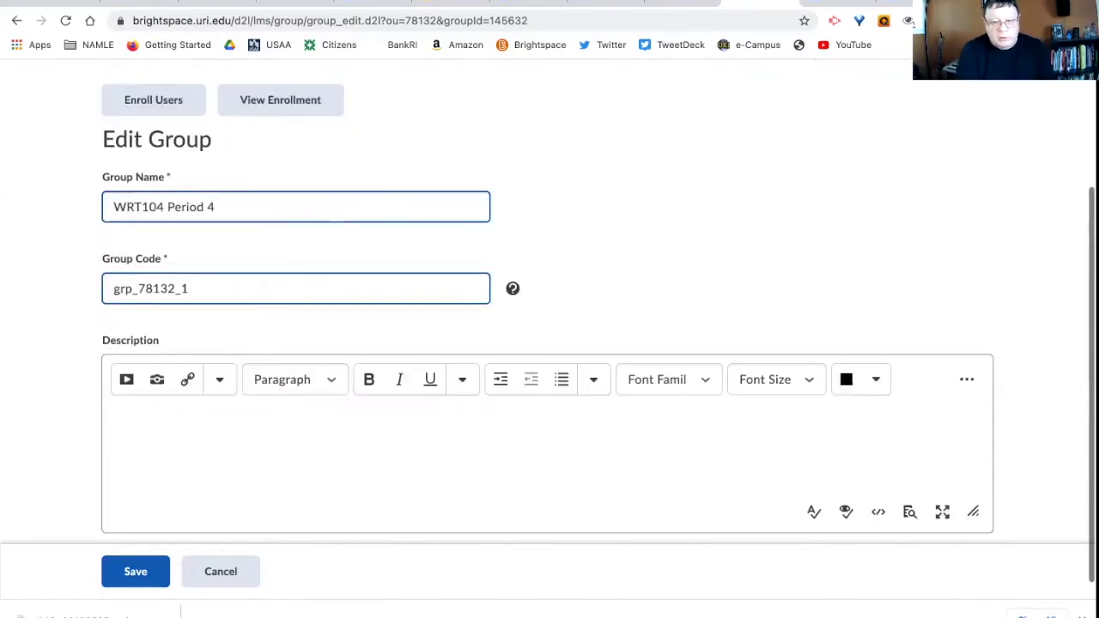
left_click(135, 565)
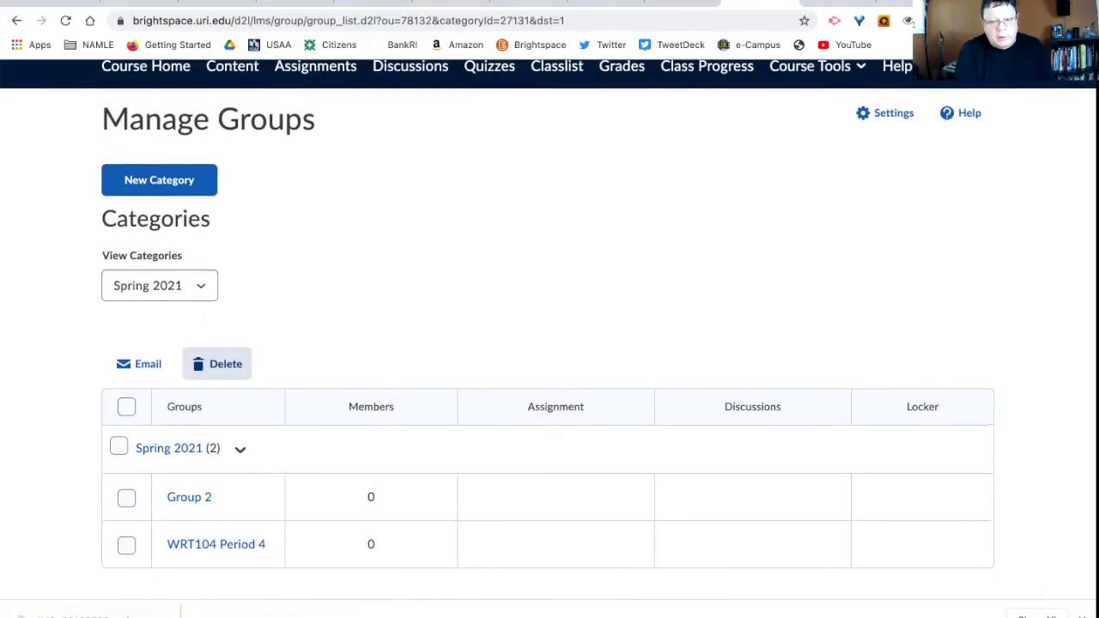
- Rename Group 2 as "WRT104 Period 5" and save the group
left_click(189, 498)
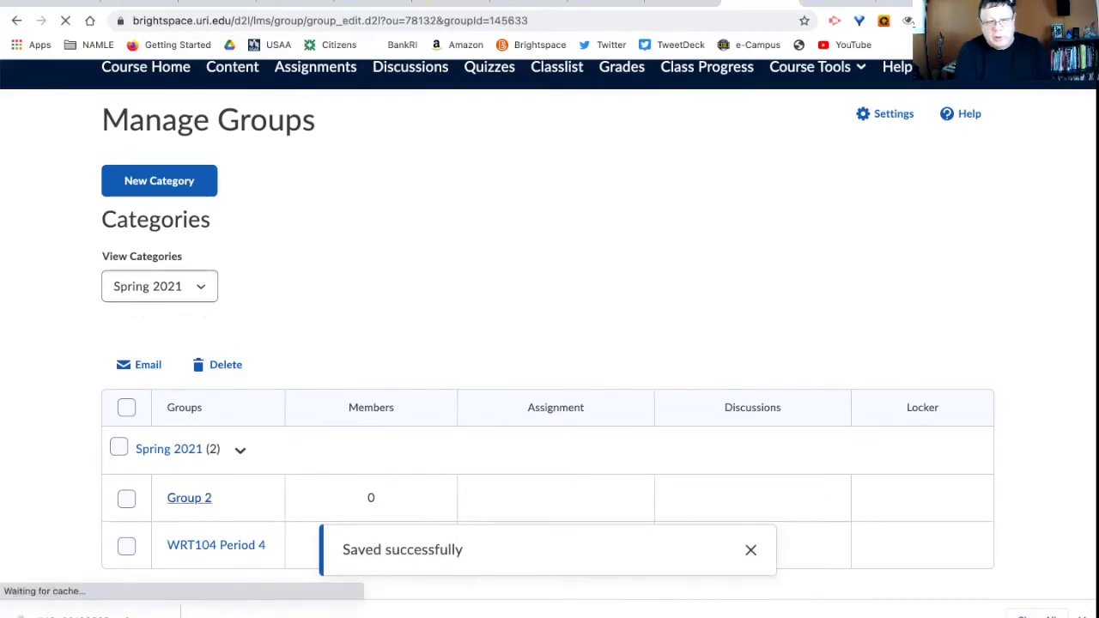
type("WRT")
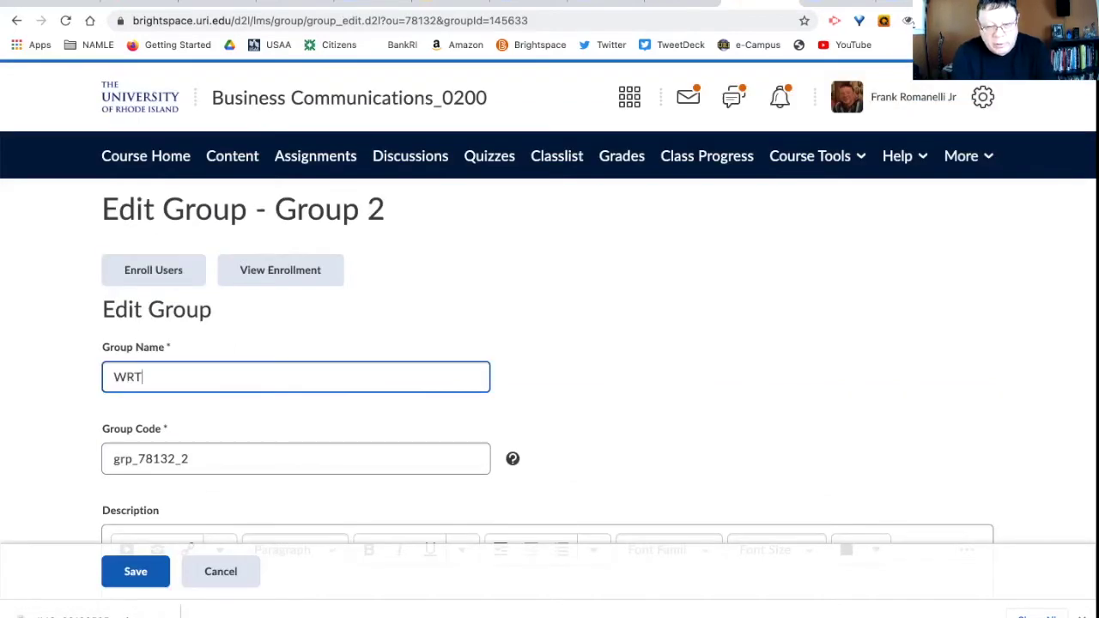
type("104 P")
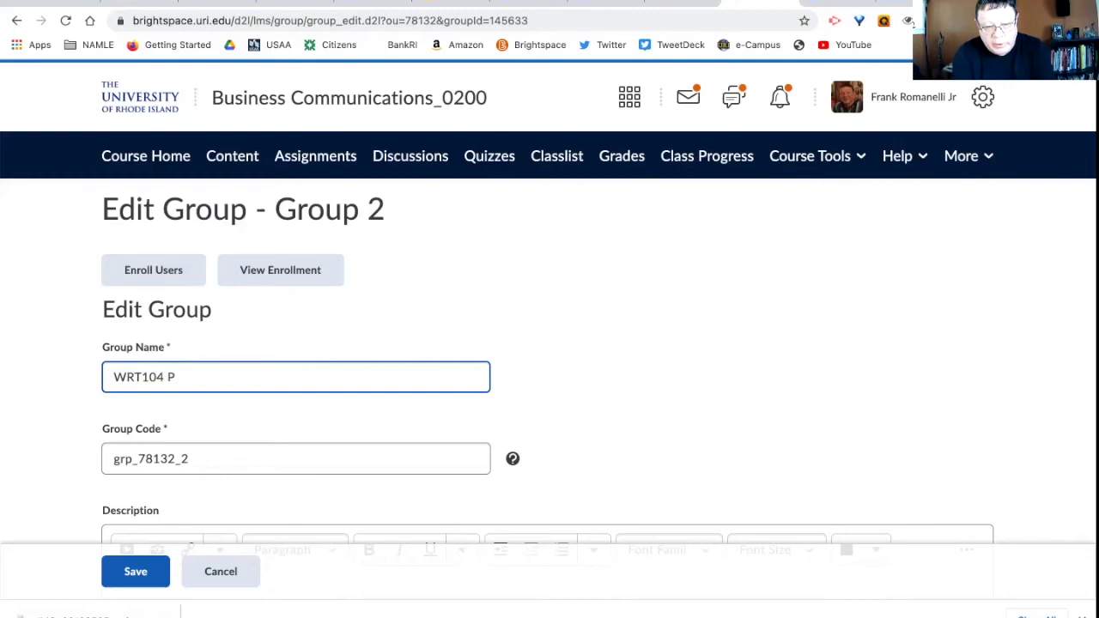
type("eriod")
type("5")
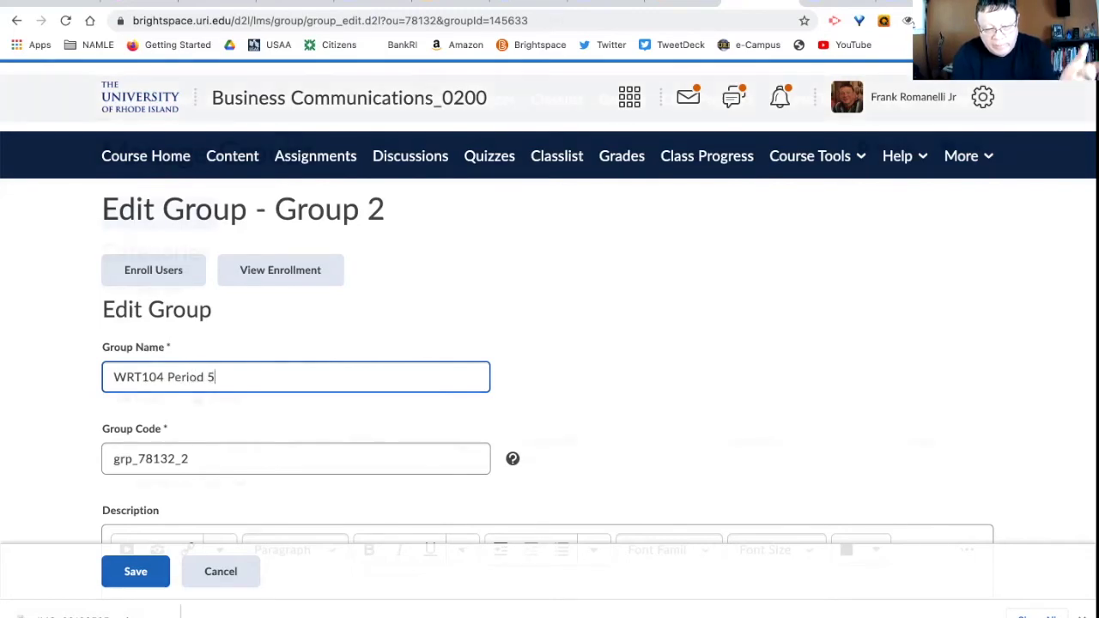
left_click(136, 572)
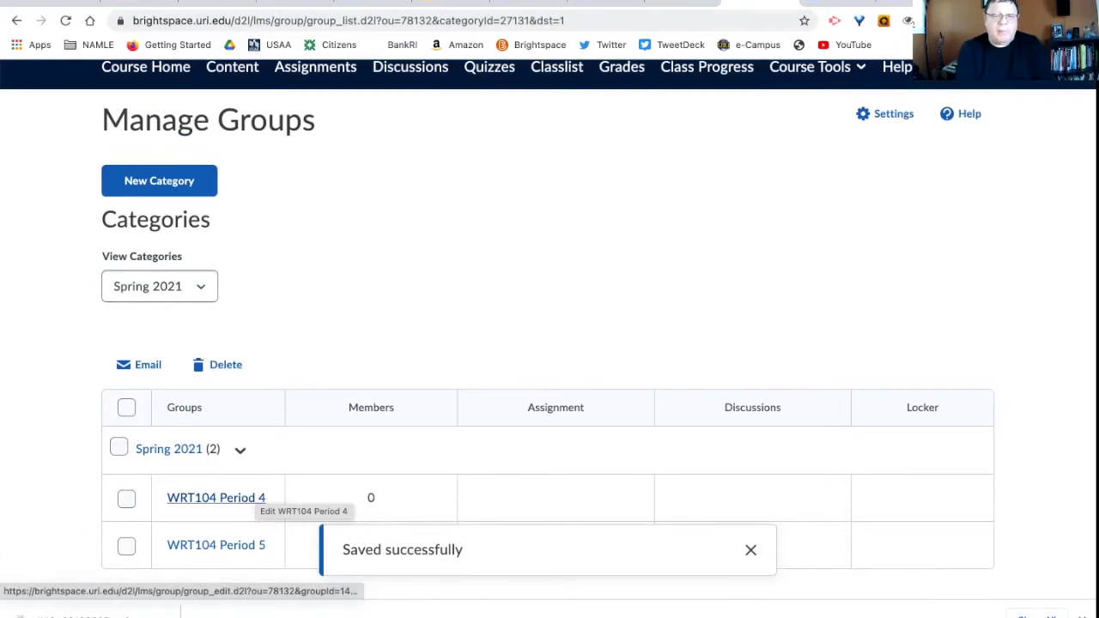
- Open the user enrollment list for the WRT104 Period 4 group
left_click(245, 498)
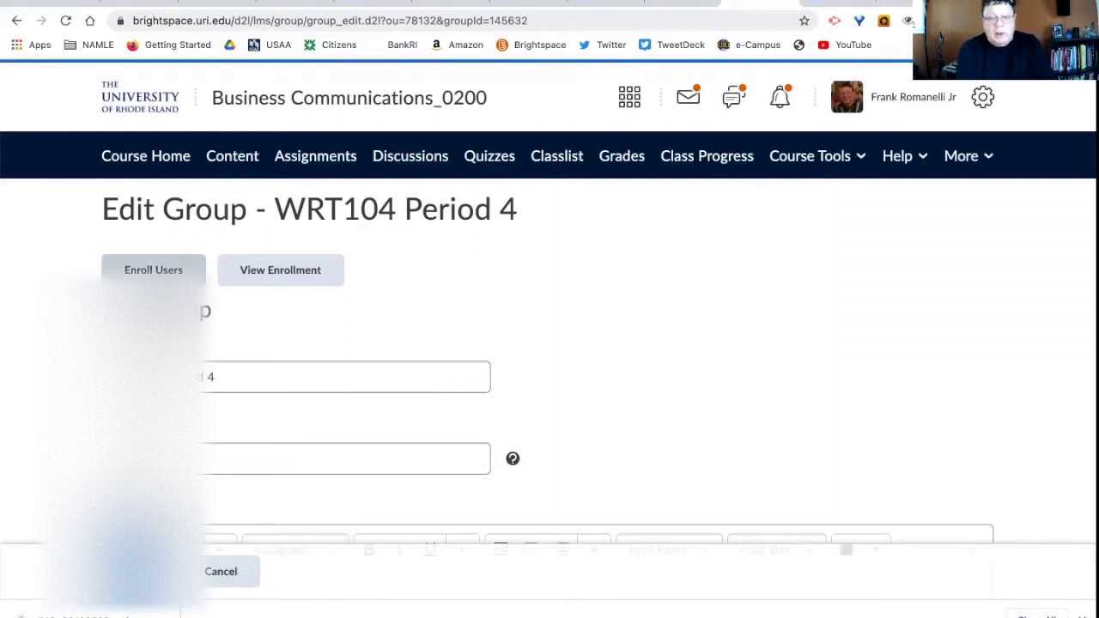
left_click(153, 270)
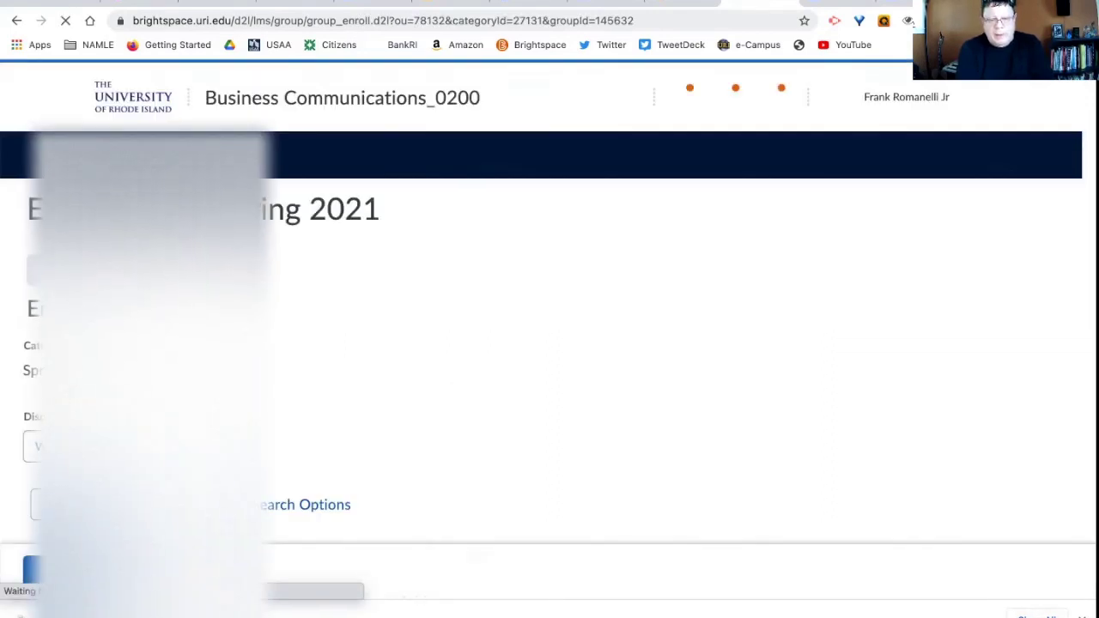
scroll(550, 343, "down", 3)
scroll(232, 344, "down", 5)
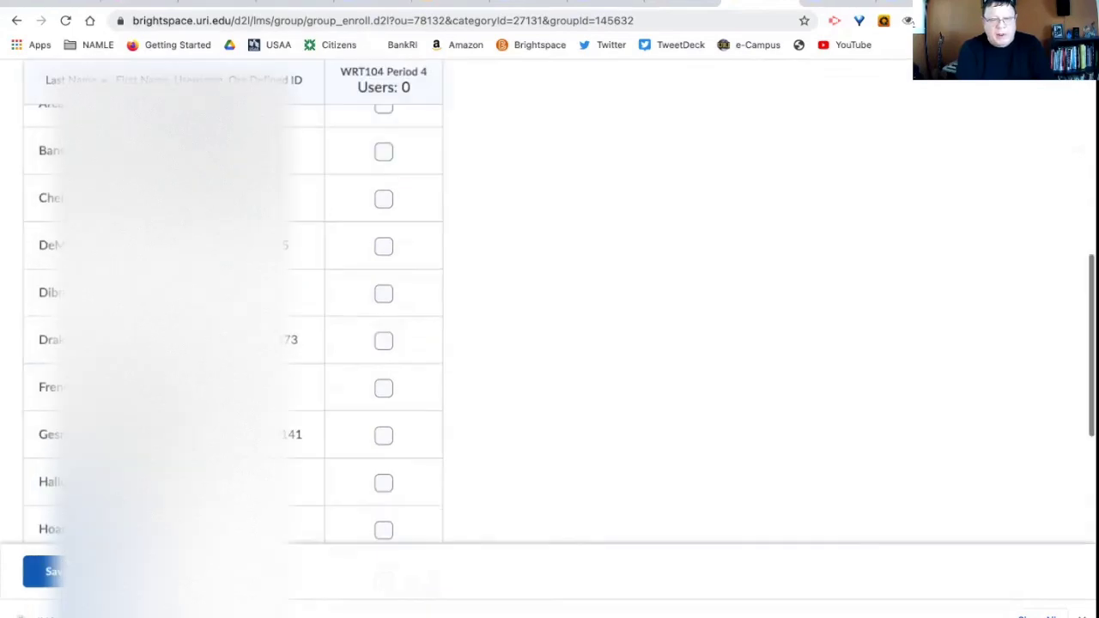
scroll(232, 344, "up", 5)
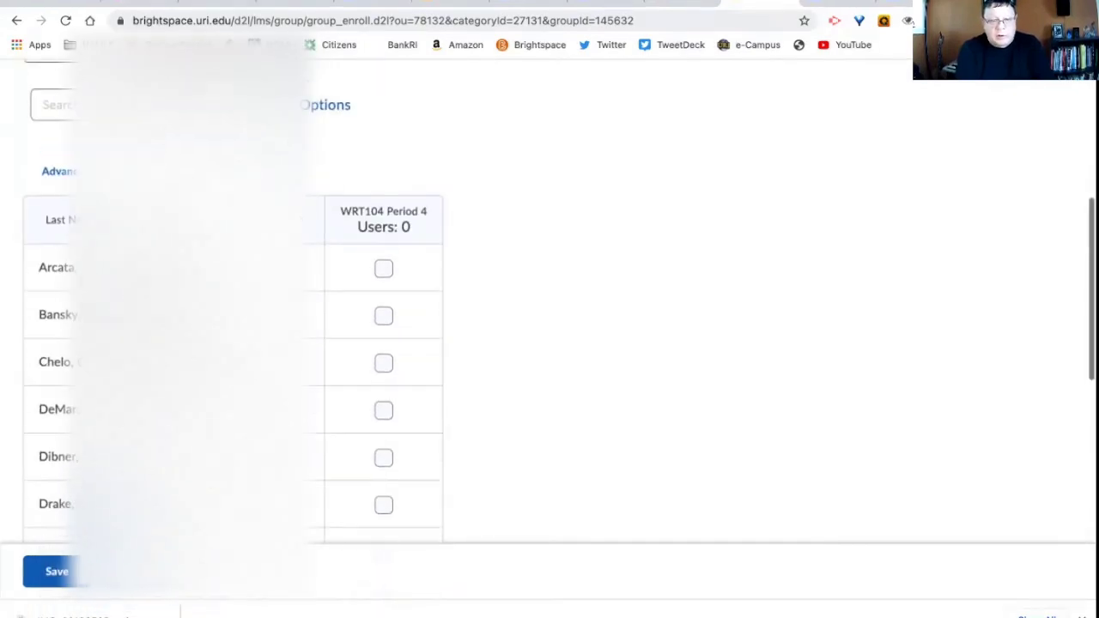
- Enroll every other student, starting with the first in the list, in WRT104 Period 4 and save the enrollment
left_click(383, 268)
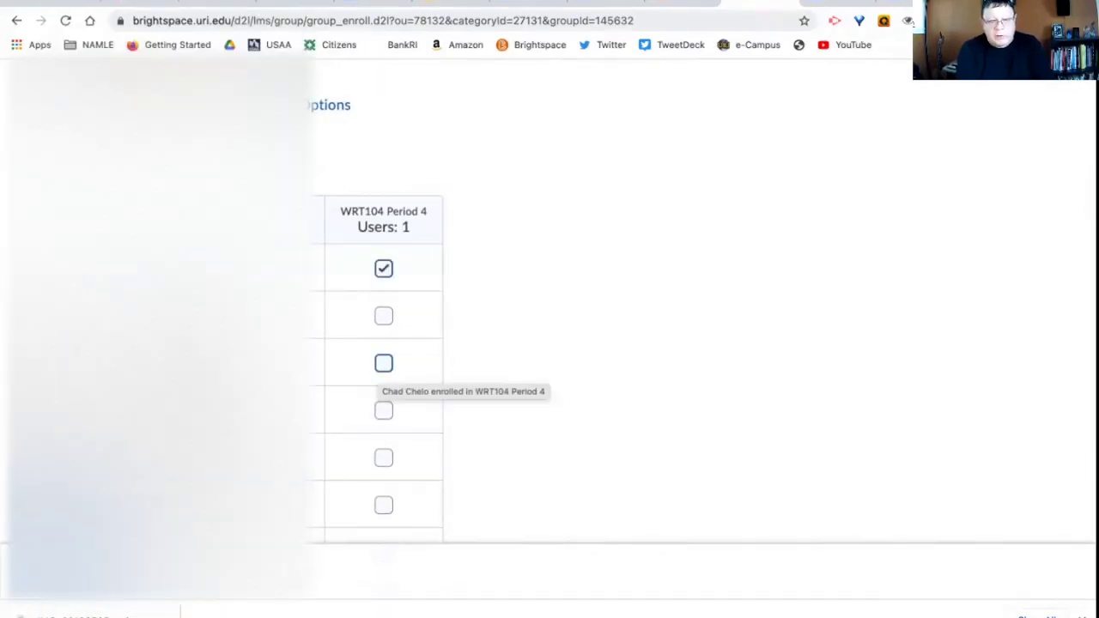
left_click(383, 362)
left_click(383, 457)
scroll(383, 464, "down", 2)
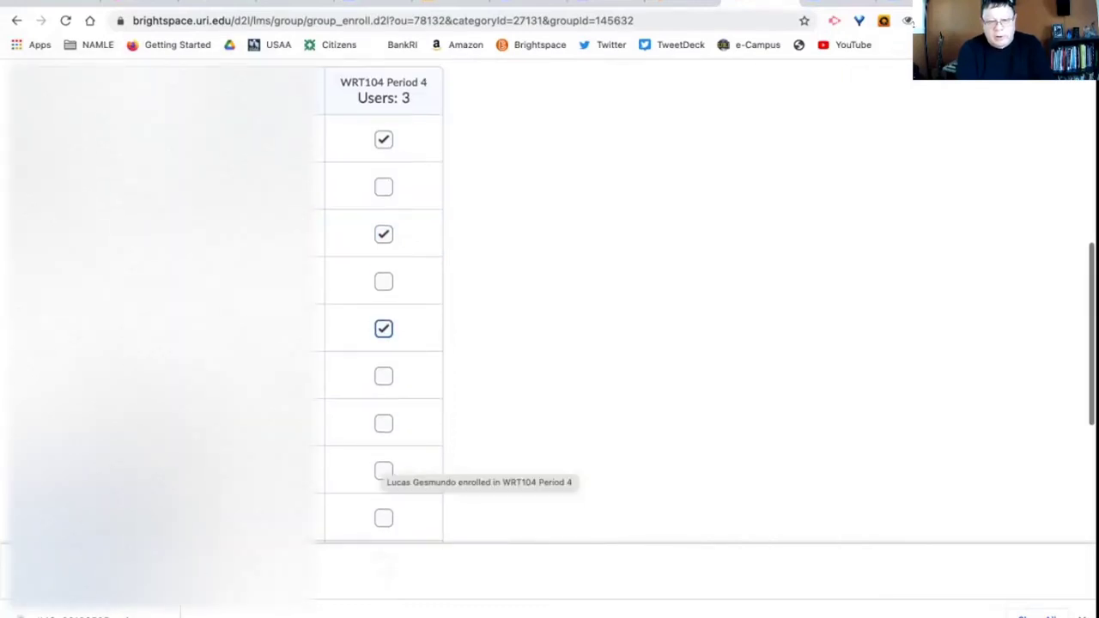
left_click(383, 423)
scroll(383, 471, "down", 1)
left_click(383, 455)
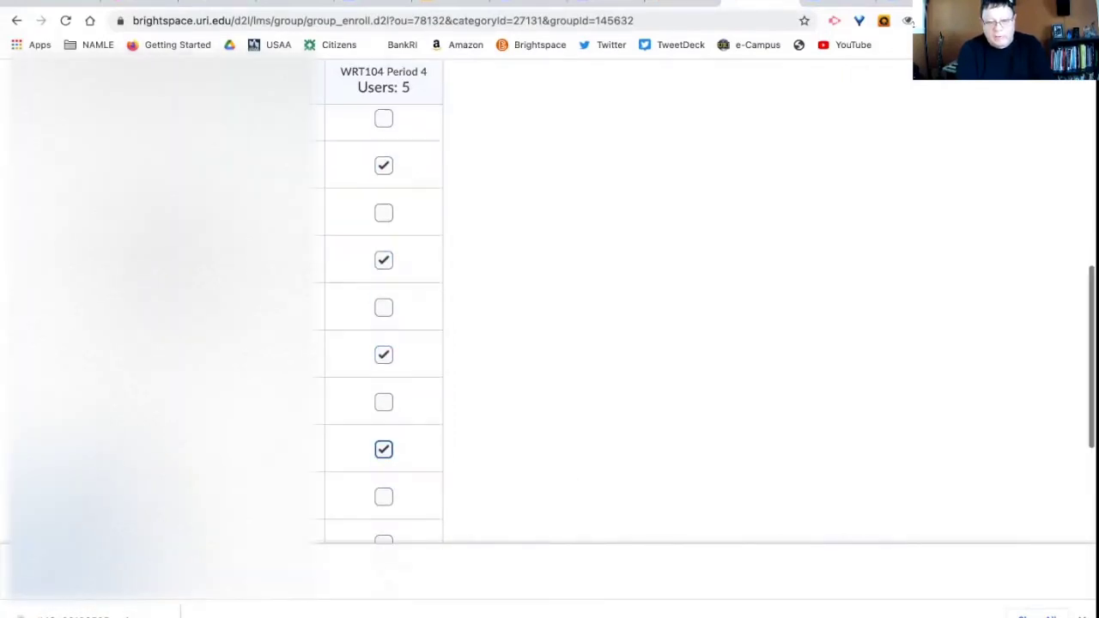
scroll(383, 455, "down", 2)
left_click(383, 427)
scroll(383, 427, "down", 2)
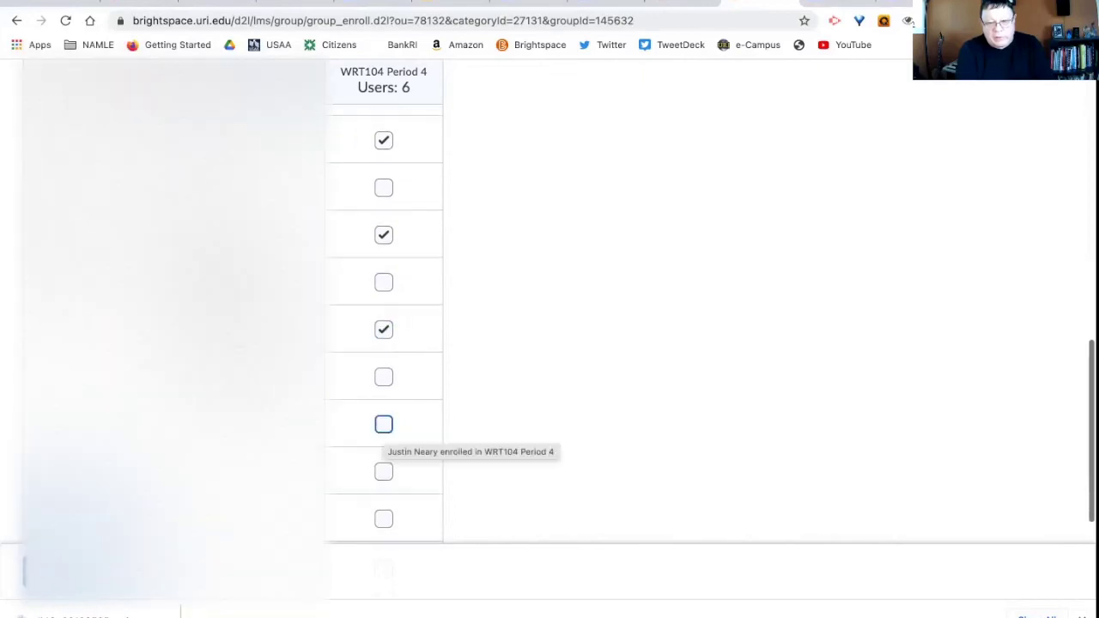
scroll(383, 429, "down", 2)
left_click(383, 429)
scroll(383, 429, "down", 2)
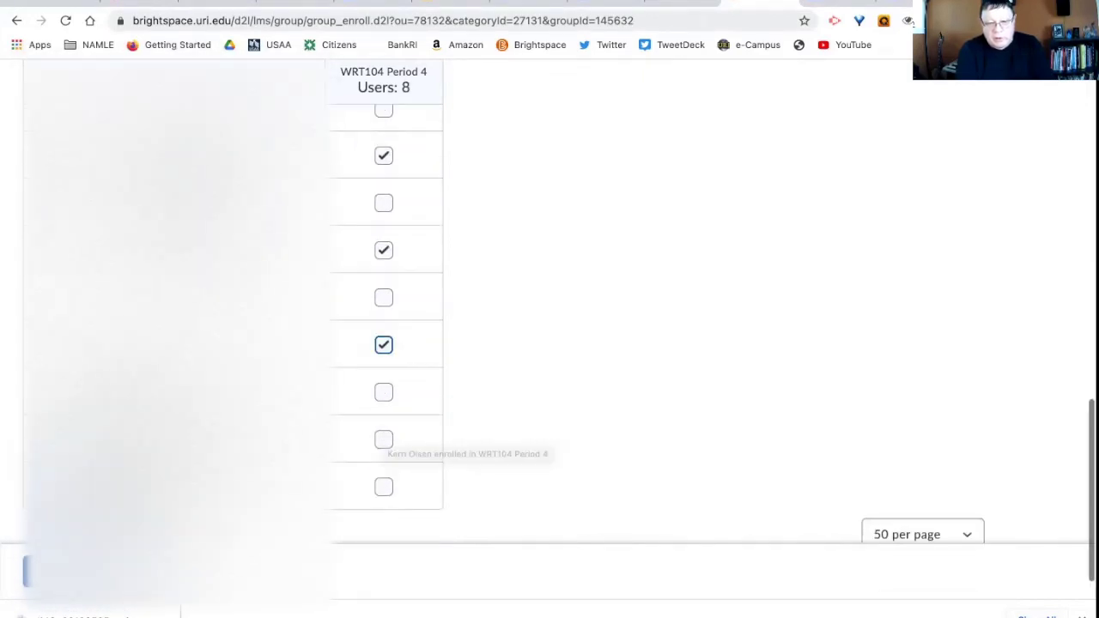
left_click(383, 443)
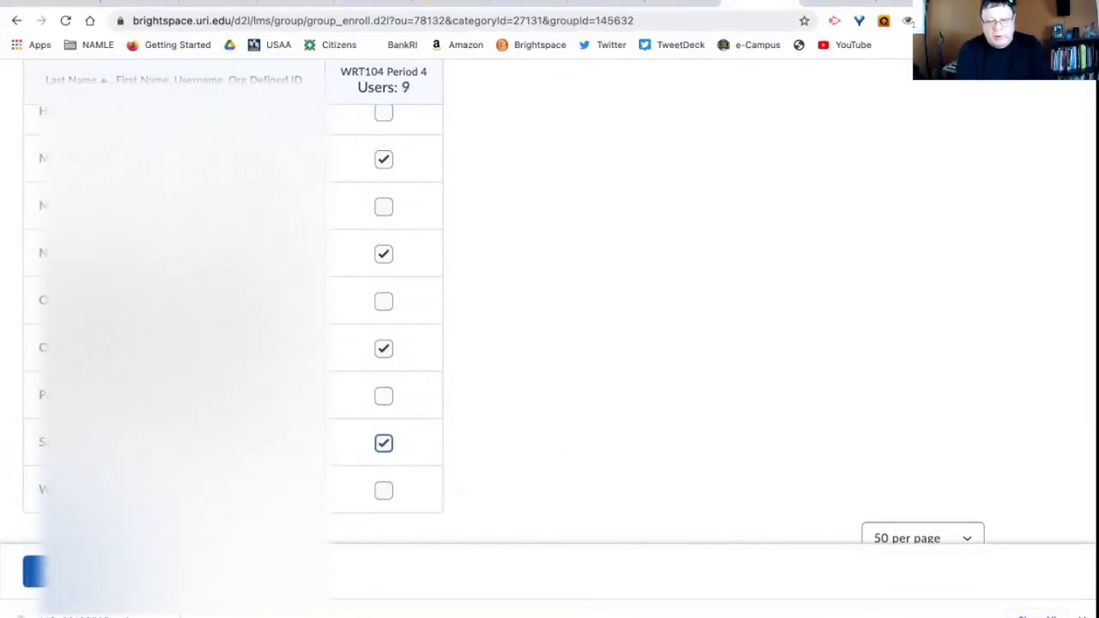
left_click(53, 571)
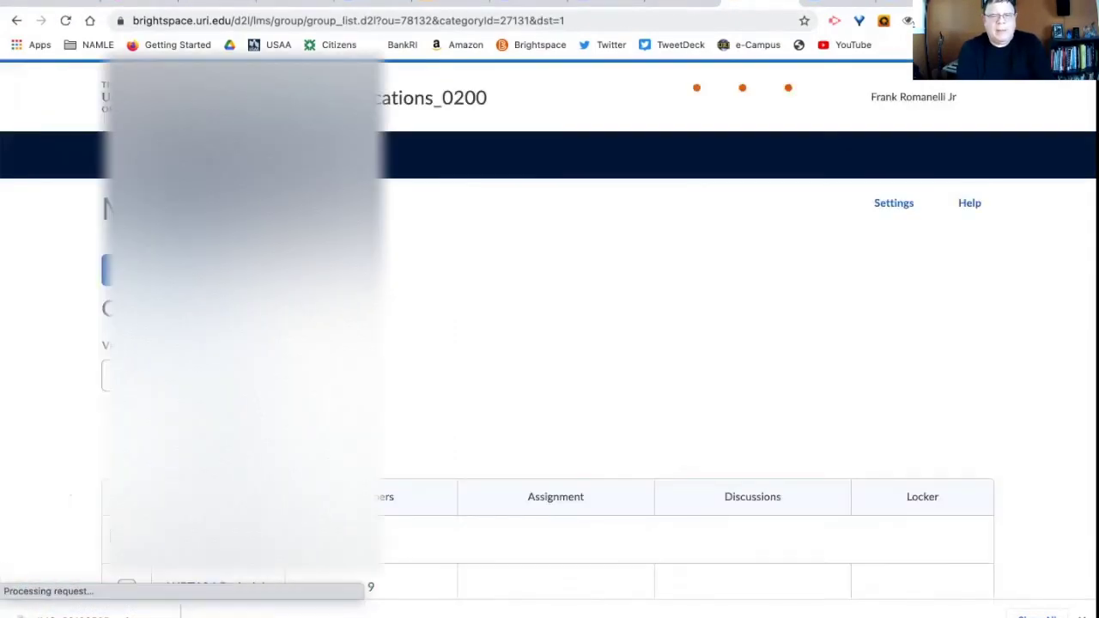
- Enroll every other student, starting with the second in the list, in WRT104 Period 5 and save the enrollment
left_click(217, 546)
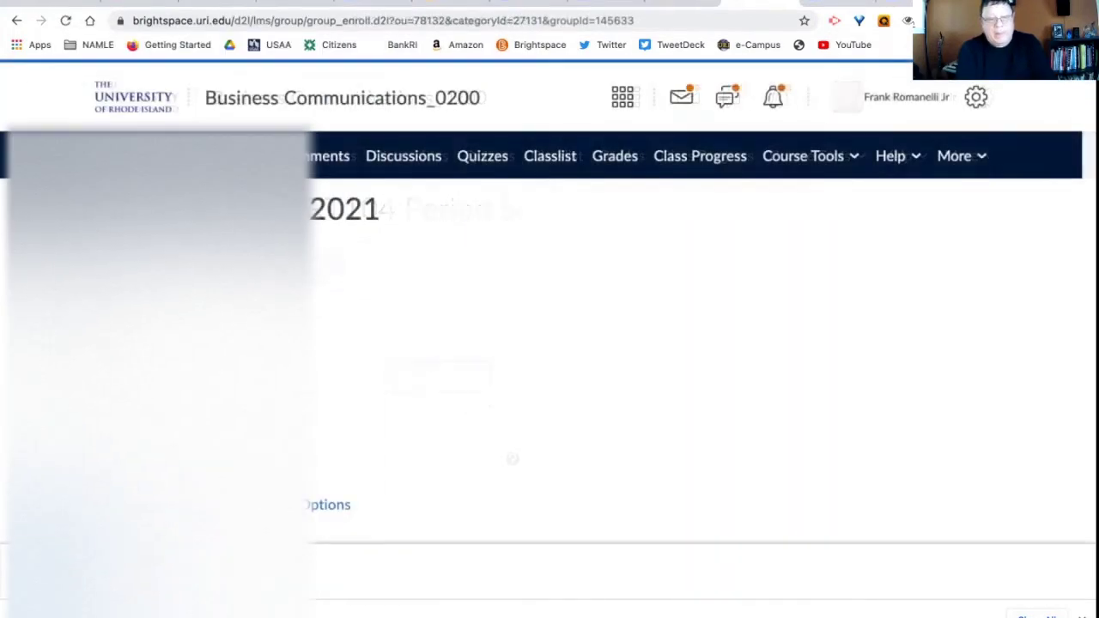
scroll(550, 326, "down", 5)
left_click(383, 244)
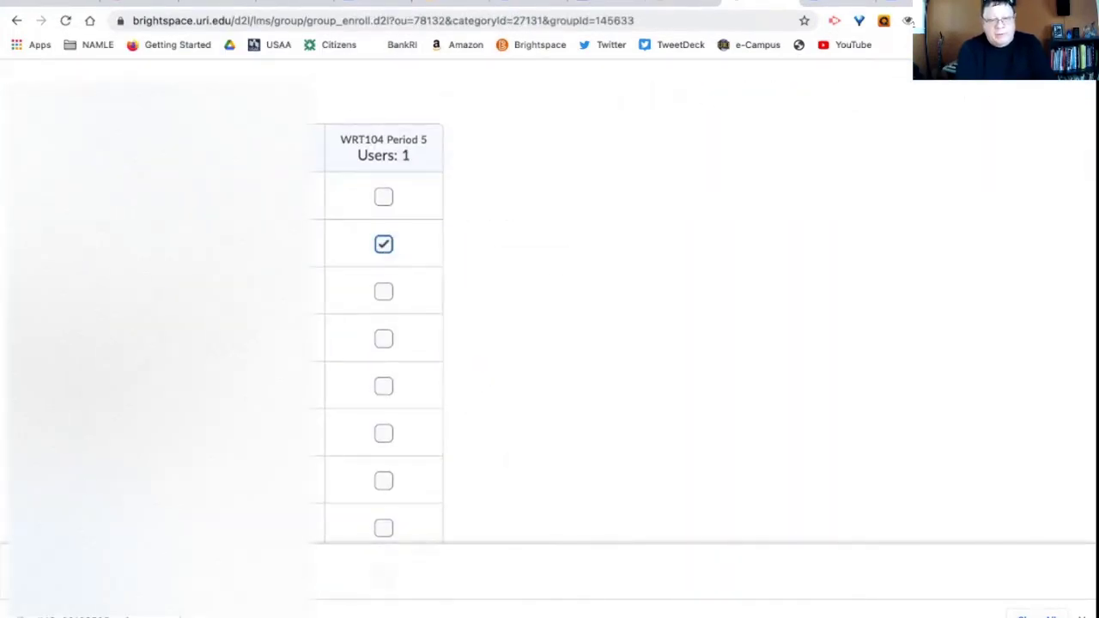
left_click(384, 339)
left_click(387, 433)
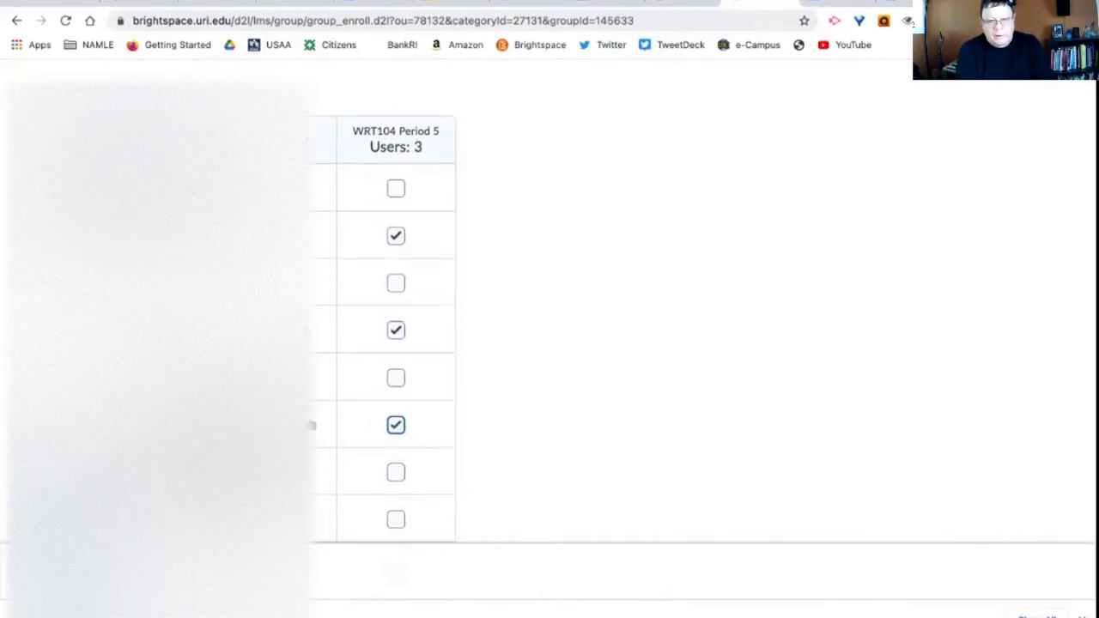
scroll(387, 344, "down", 3)
left_click(396, 324)
left_click(396, 419)
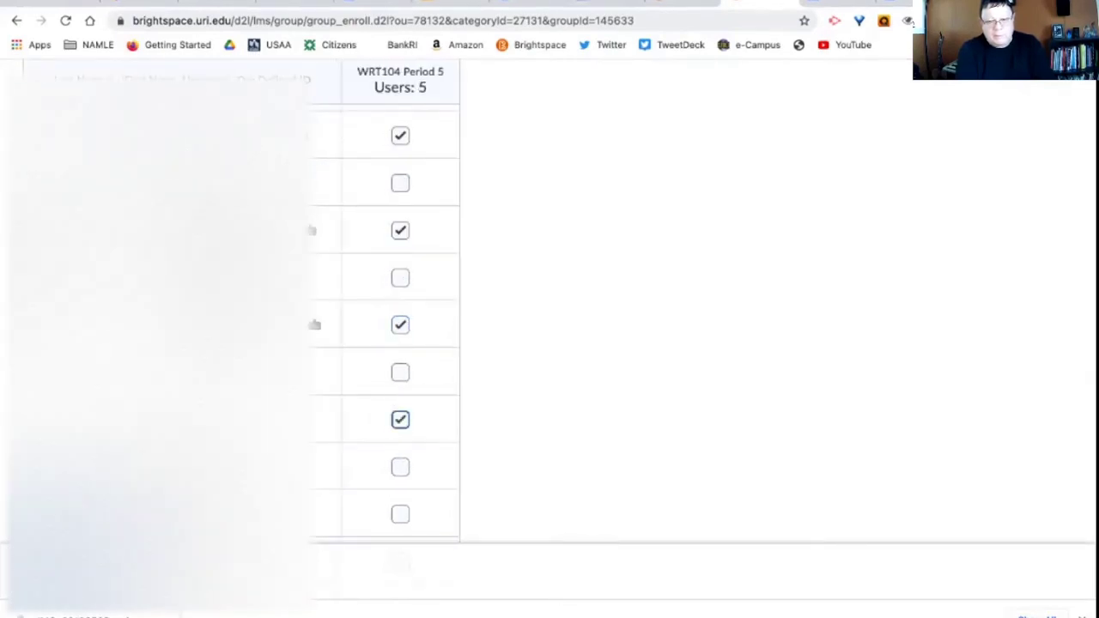
scroll(400, 397, "down", 2)
left_click(401, 398)
left_click(400, 492)
scroll(400, 344, "down", 4)
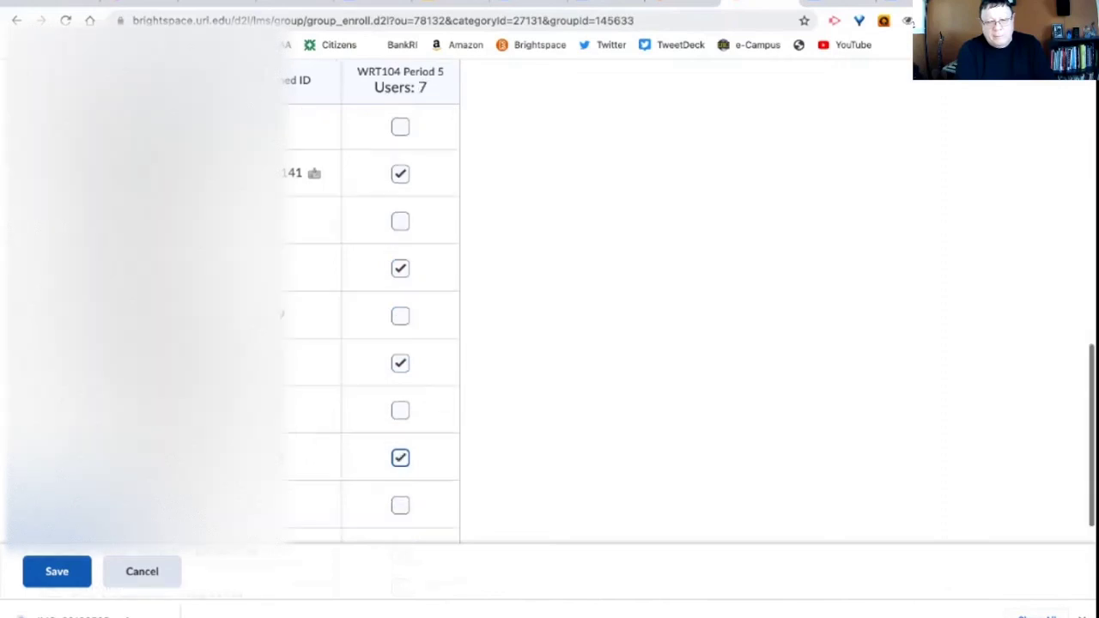
left_click(400, 346)
left_click(57, 563)
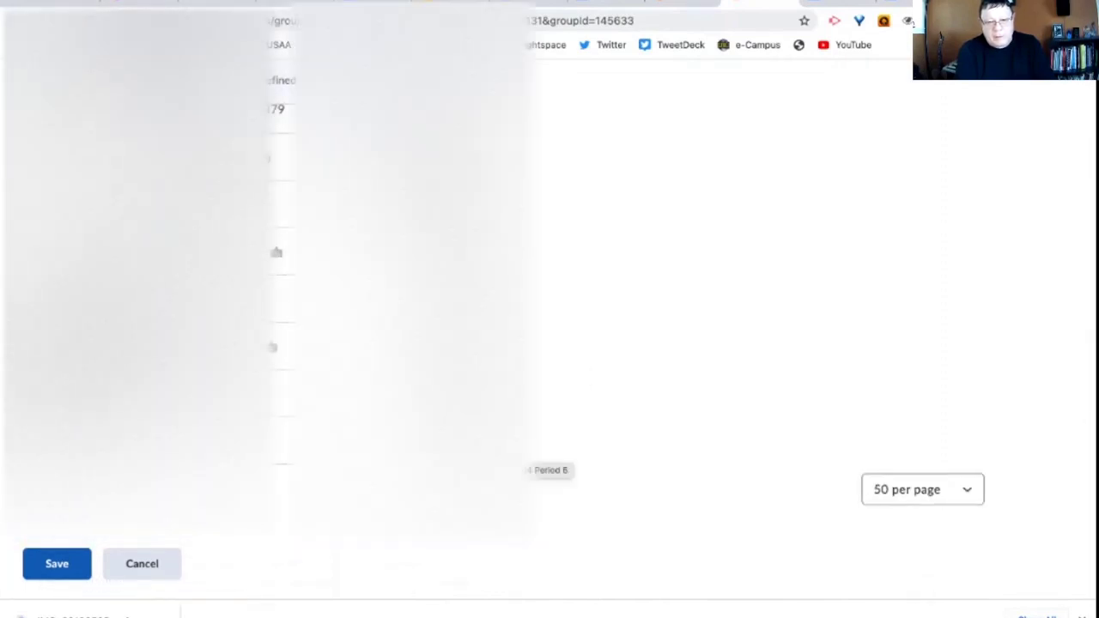
- Examine the member lists of the WRT104 Period 4 and WRT104 Period 5 groups
left_click(369, 498)
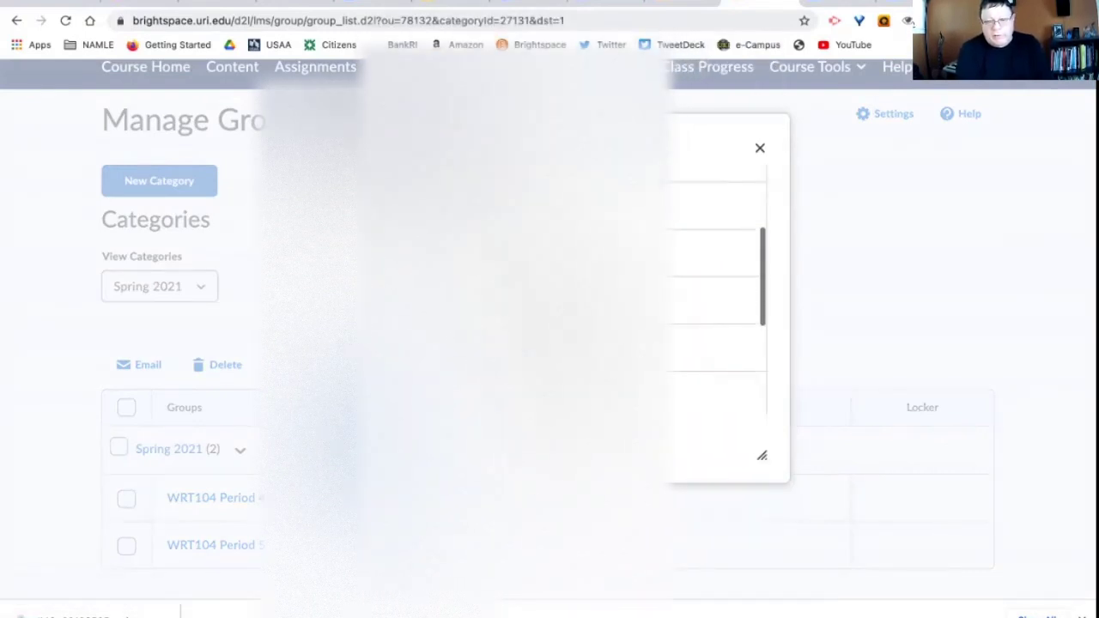
scroll(713, 292, "down", 3)
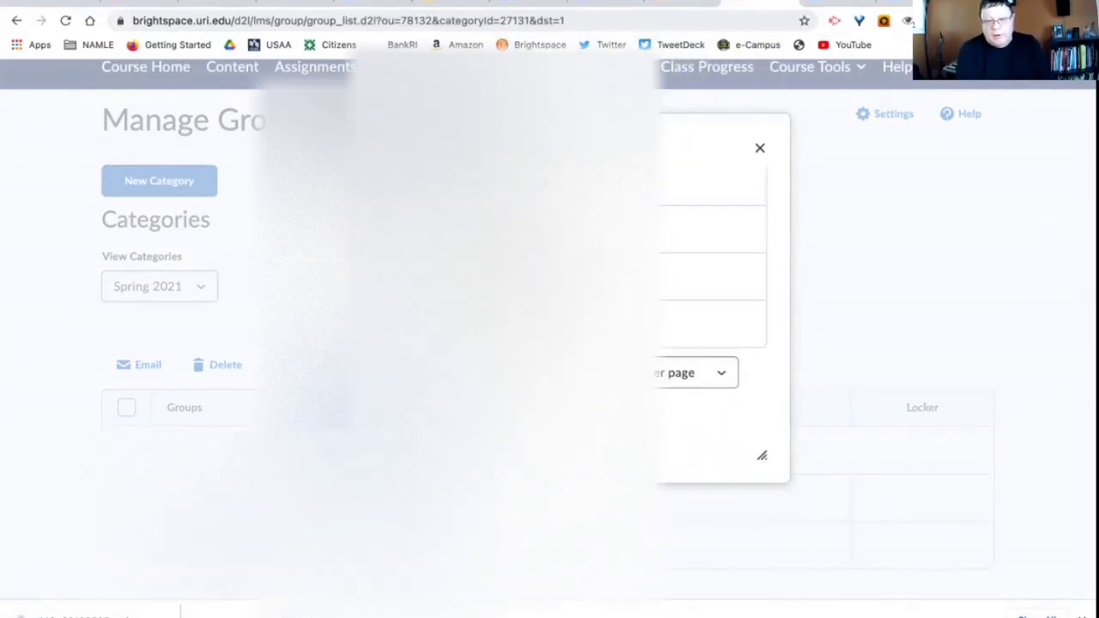
key("Escape")
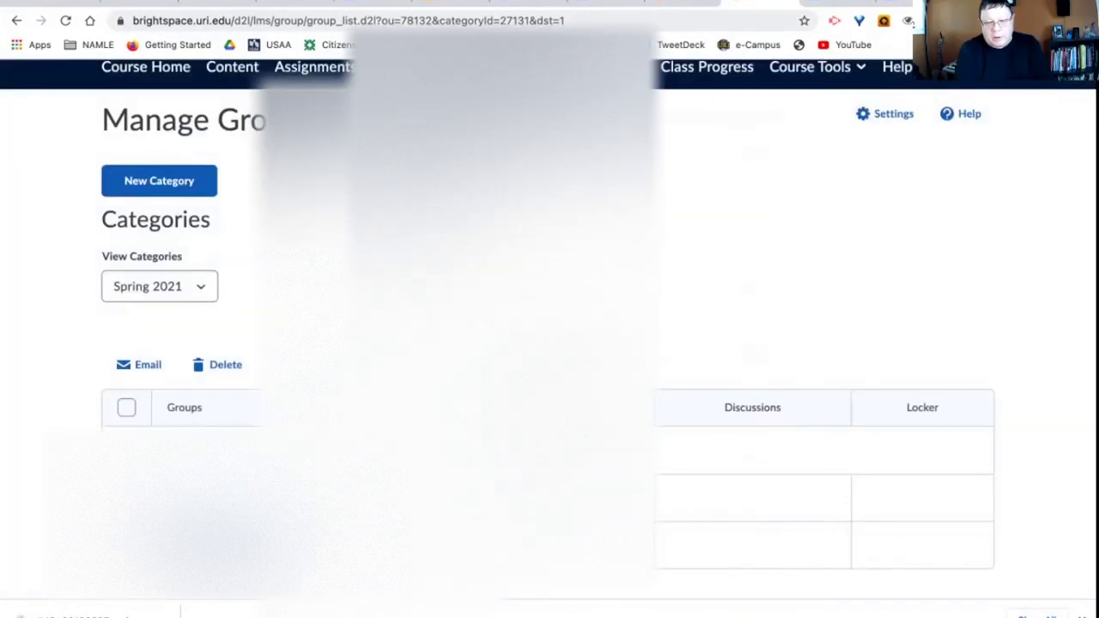
key("Return")
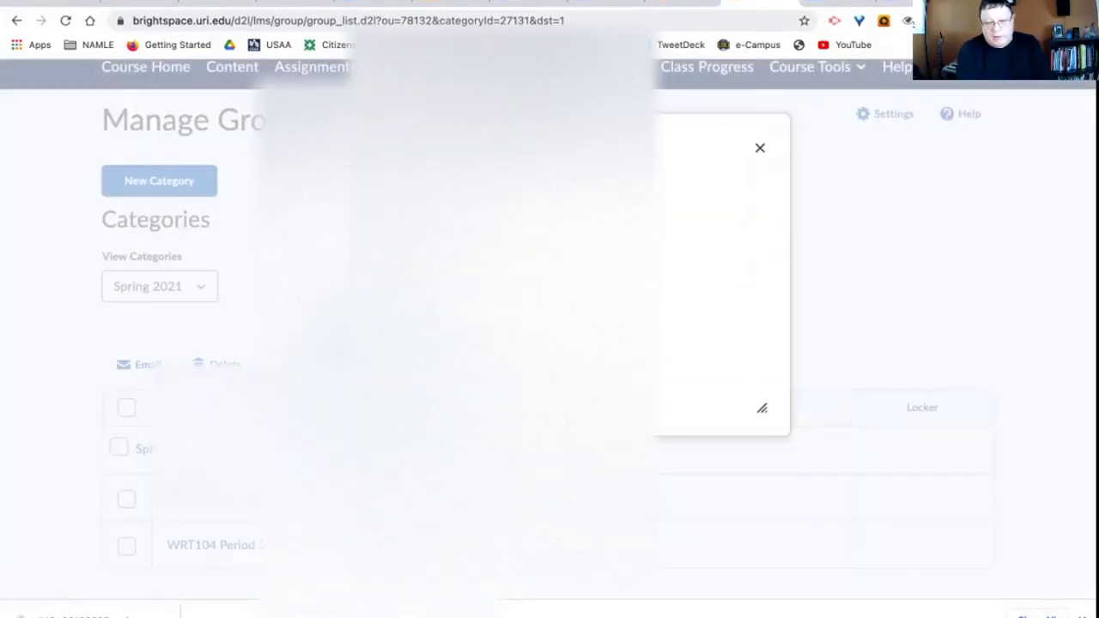
scroll(548, 292, "down", 3)
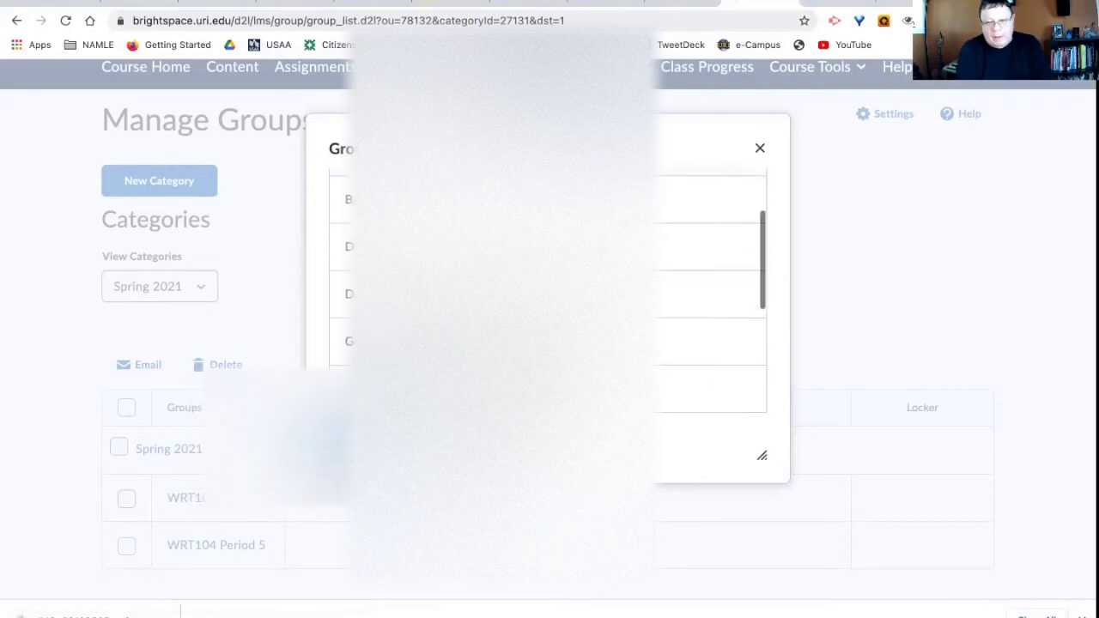
scroll(713, 292, "down", 5)
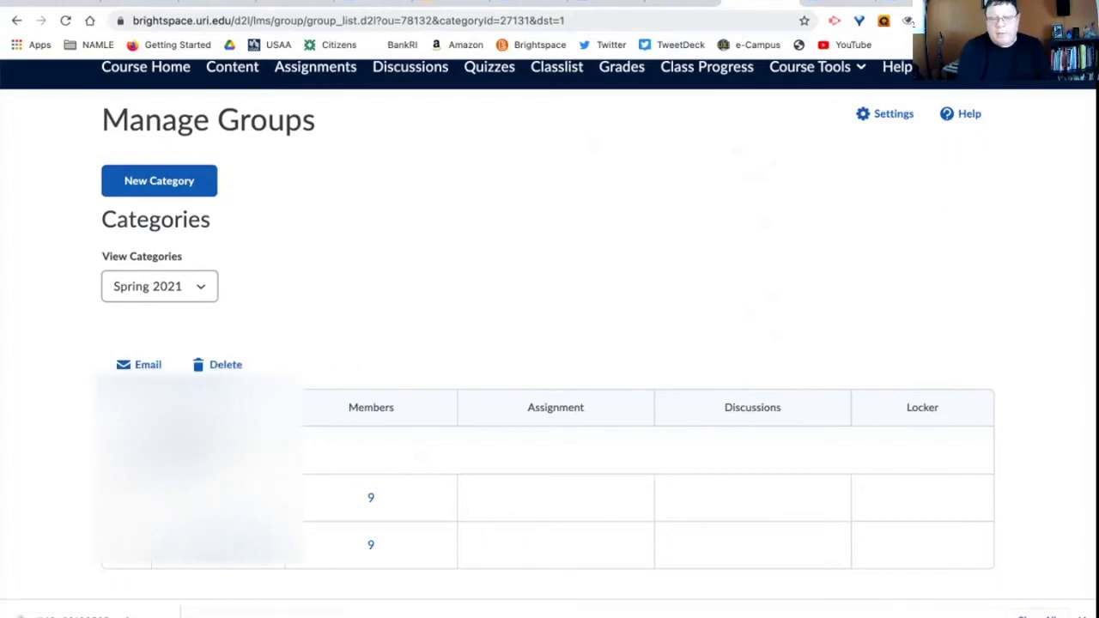
scroll(549, 344, "up", 2)
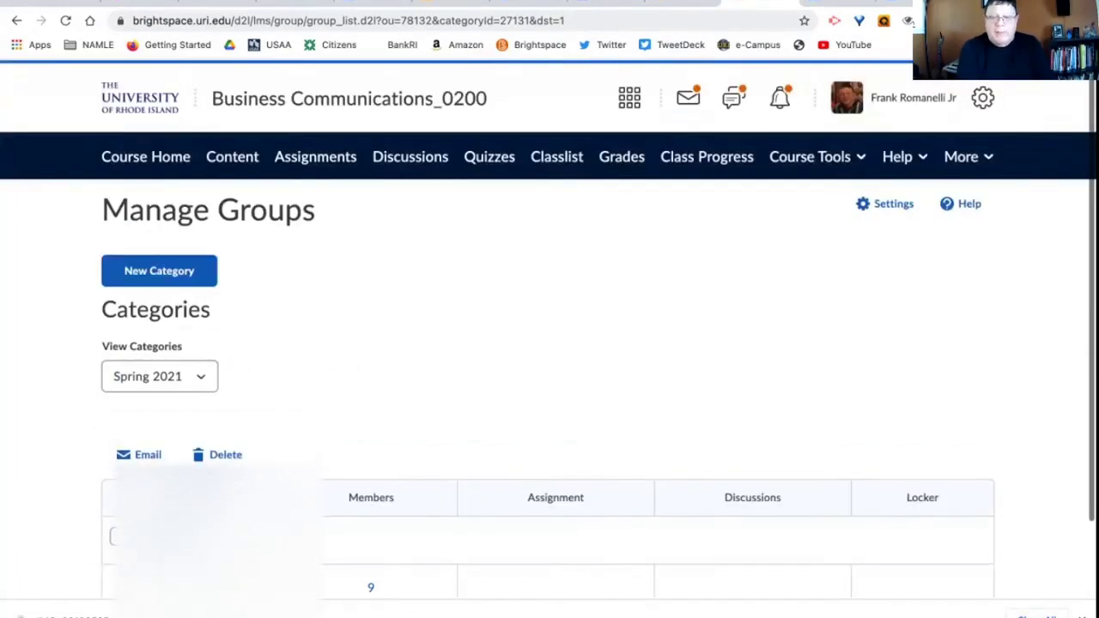
- Filter the course's Classlist by groups to show only WRT104 Period 4 and look through its members
left_click(556, 155)
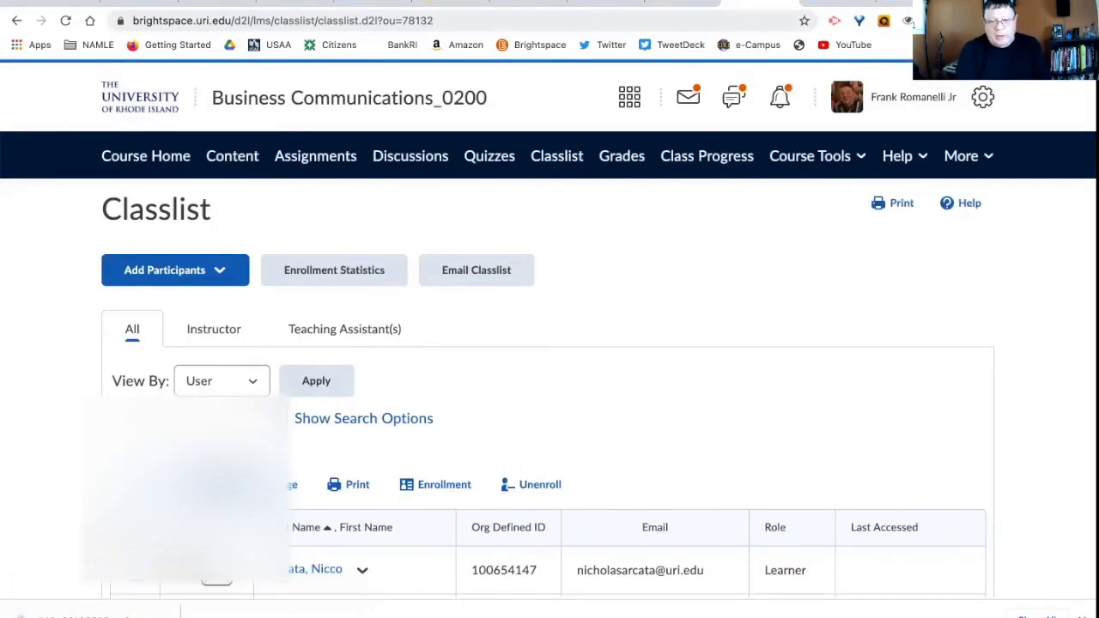
left_click(215, 380)
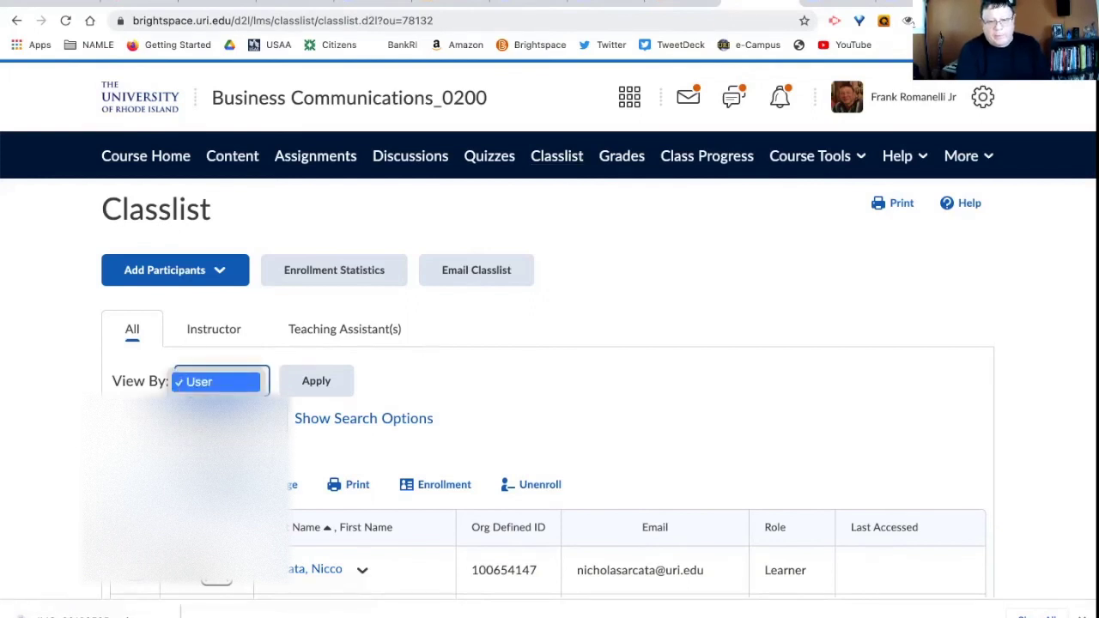
left_click(216, 402)
left_click(315, 380)
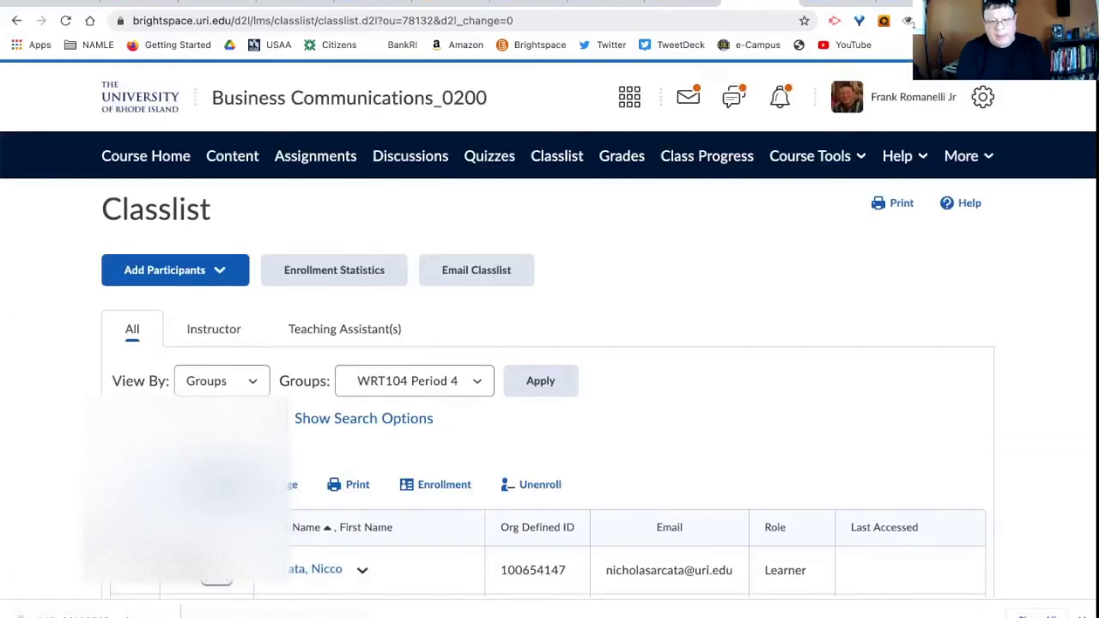
left_click(463, 381)
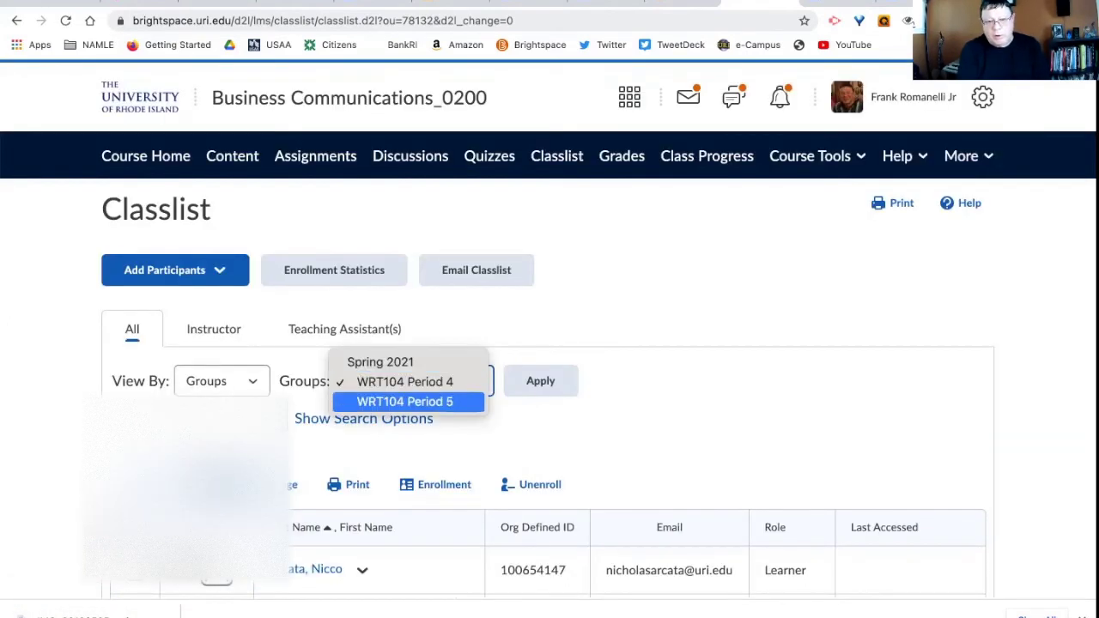
left_click(404, 382)
left_click(540, 380)
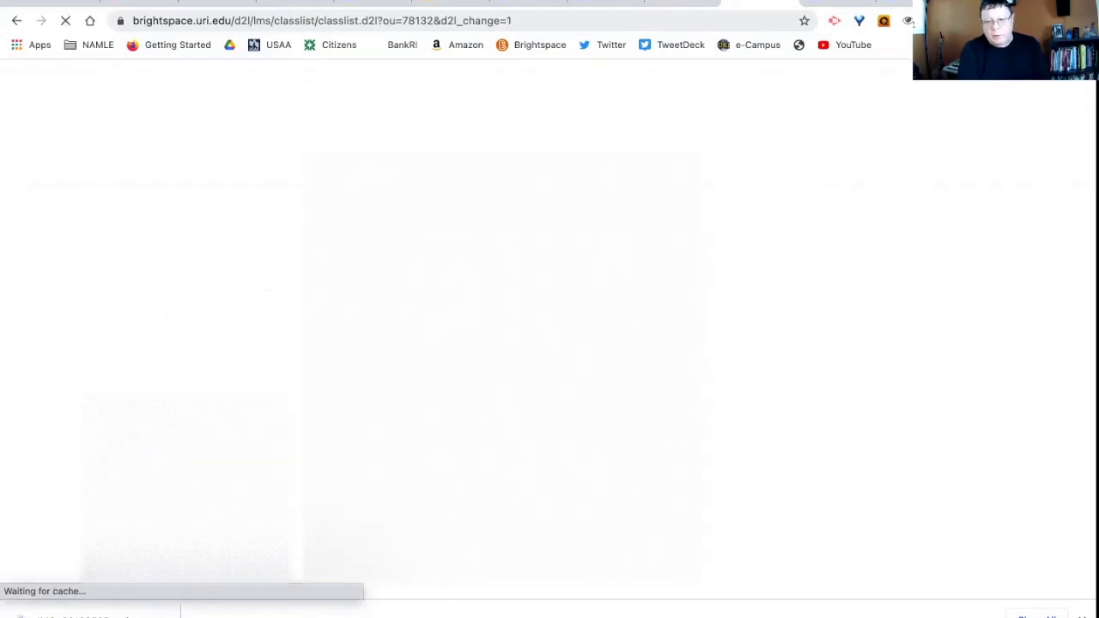
scroll(550, 326, "down", 10)
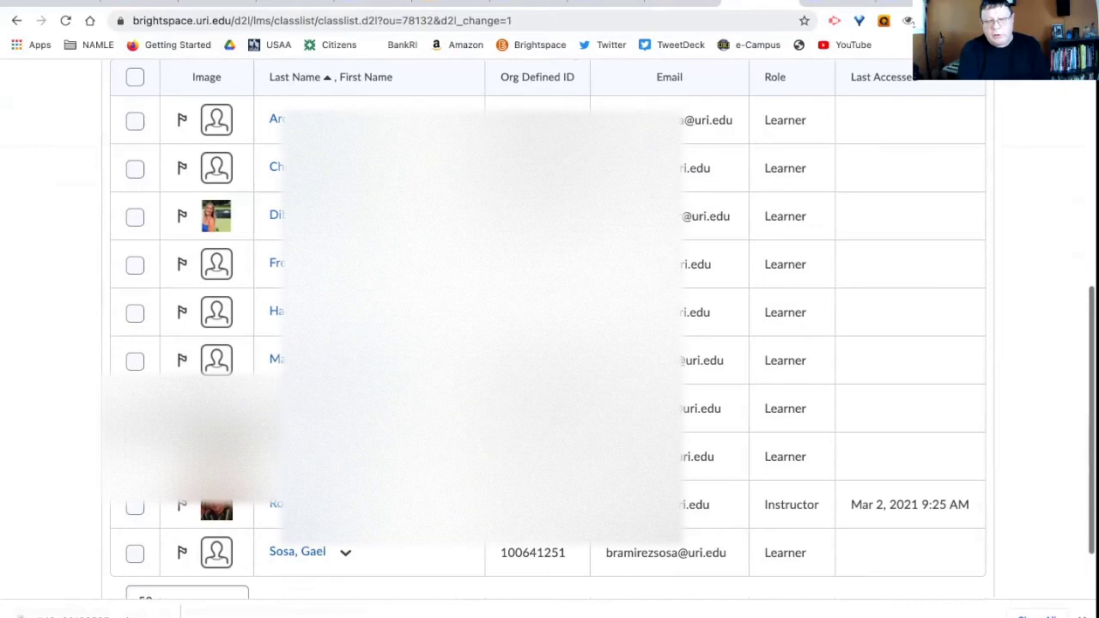
scroll(549, 327, "up", 10)
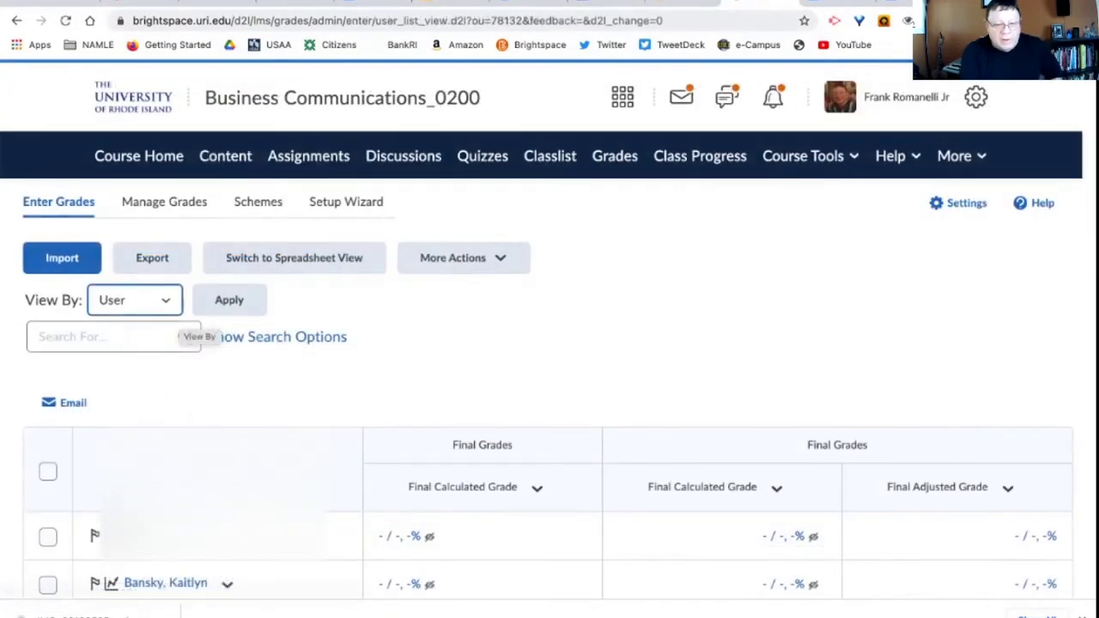
- Filter the grade entry list in Grades by groups to show only WRT104 Period 4
left_click(134, 299)
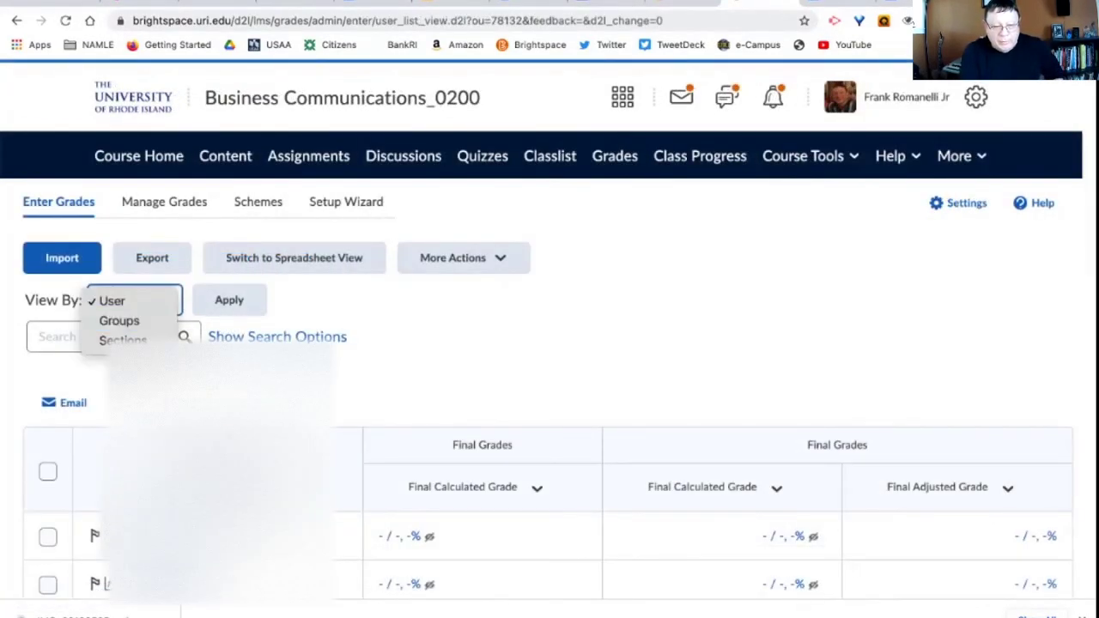
left_click(118, 320)
left_click(229, 299)
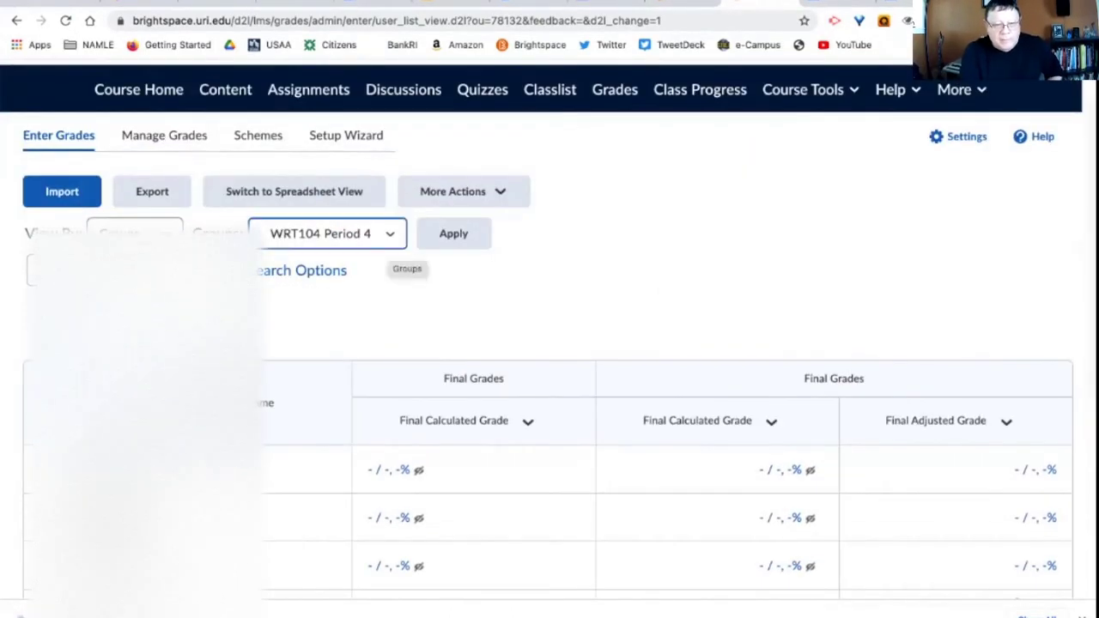
left_click(454, 234)
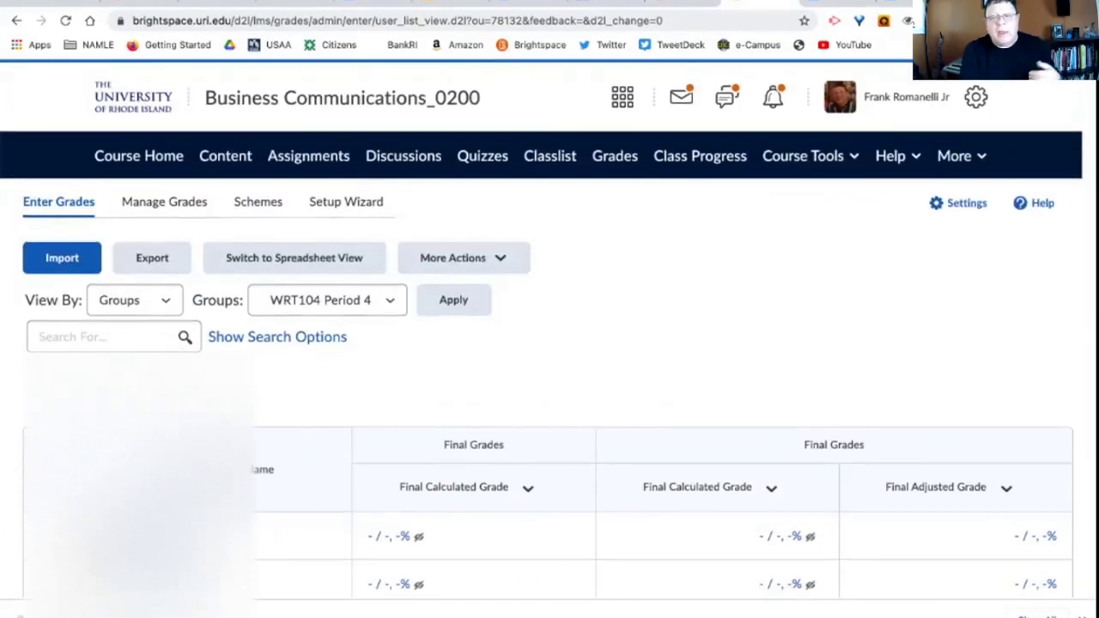
- Open the course's Assignments page
left_click(309, 155)
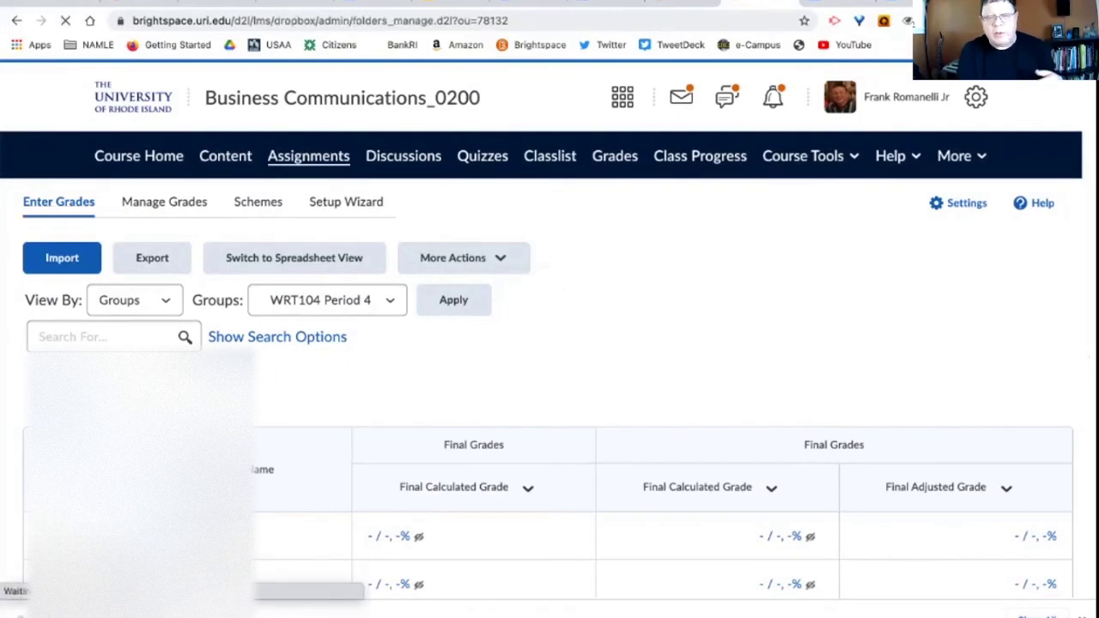